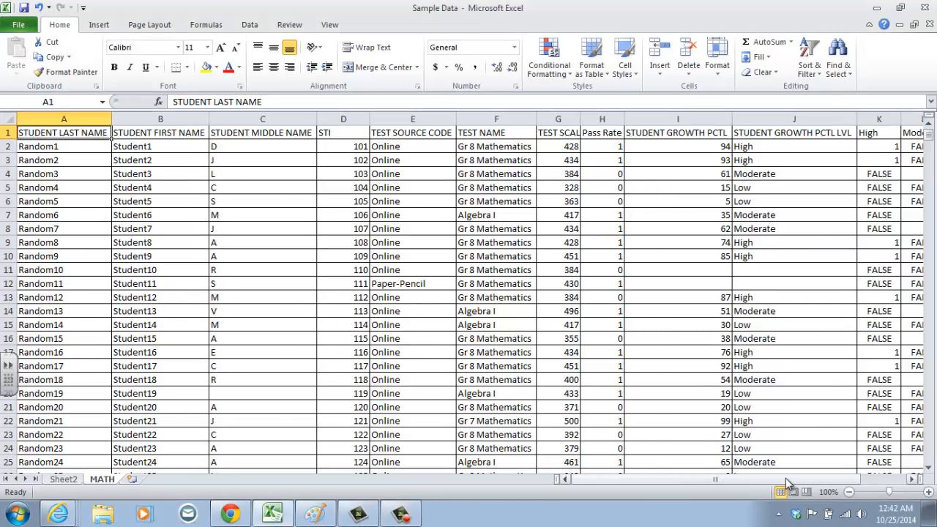
# Create a PivotTable on a new worksheet from the MATH sheet's student data, range A1:O1082.
pyautogui.moveTo(787, 479); pyautogui.dragTo(810, 481)
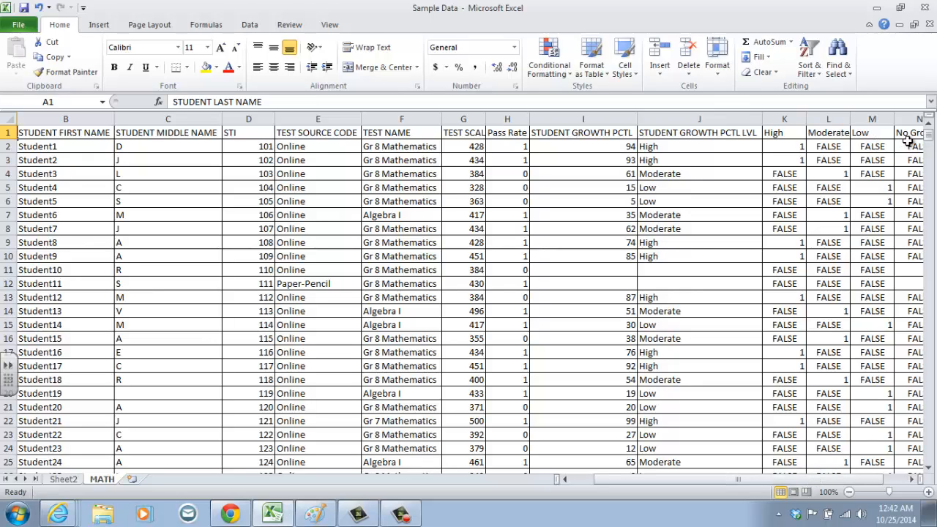
pyautogui.click(911, 480)
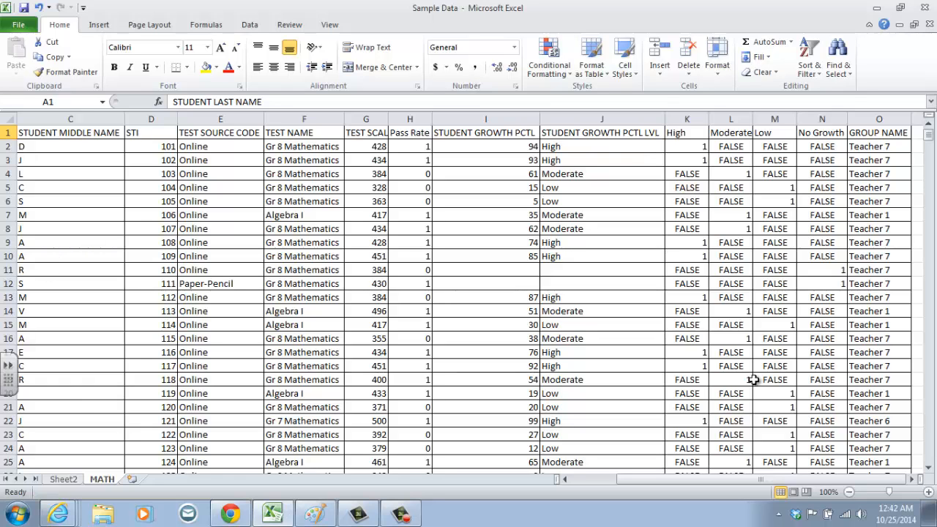
pyautogui.moveTo(673, 479); pyautogui.dragTo(560, 482)
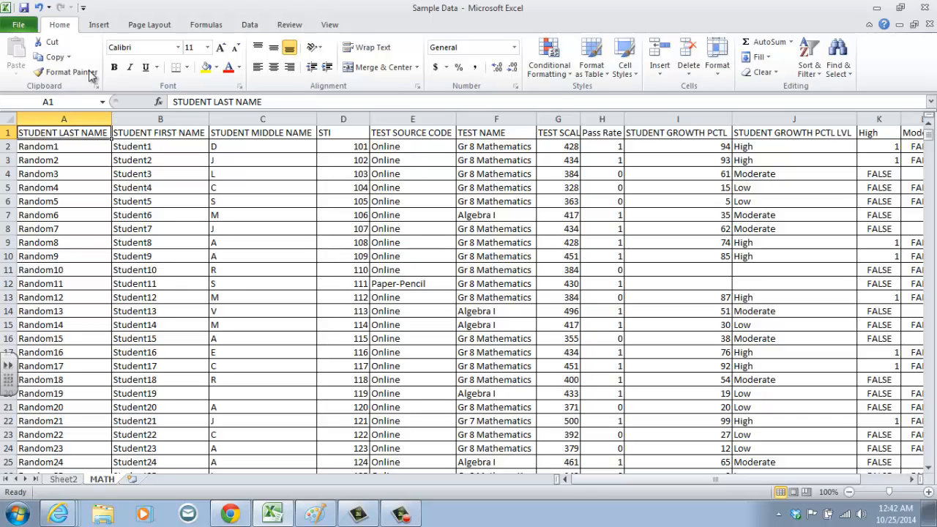
pyautogui.click(99, 26)
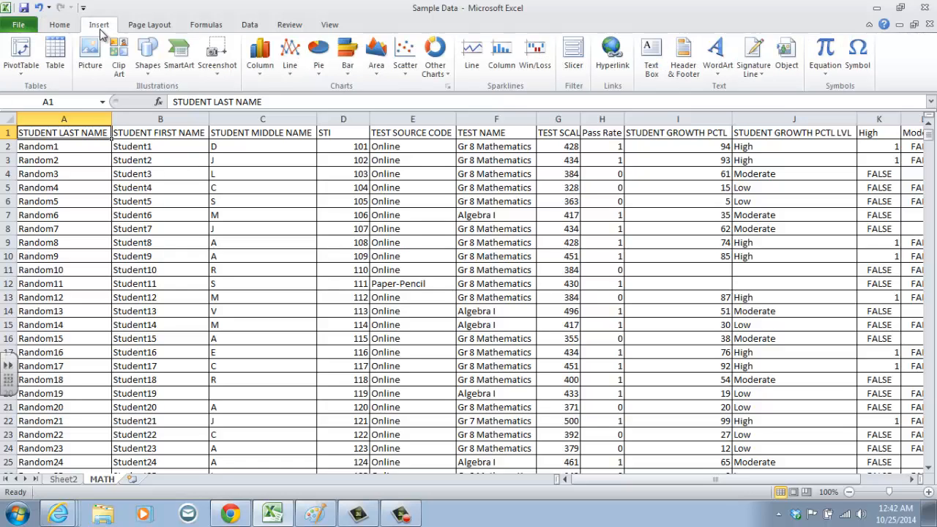
pyautogui.click(20, 53)
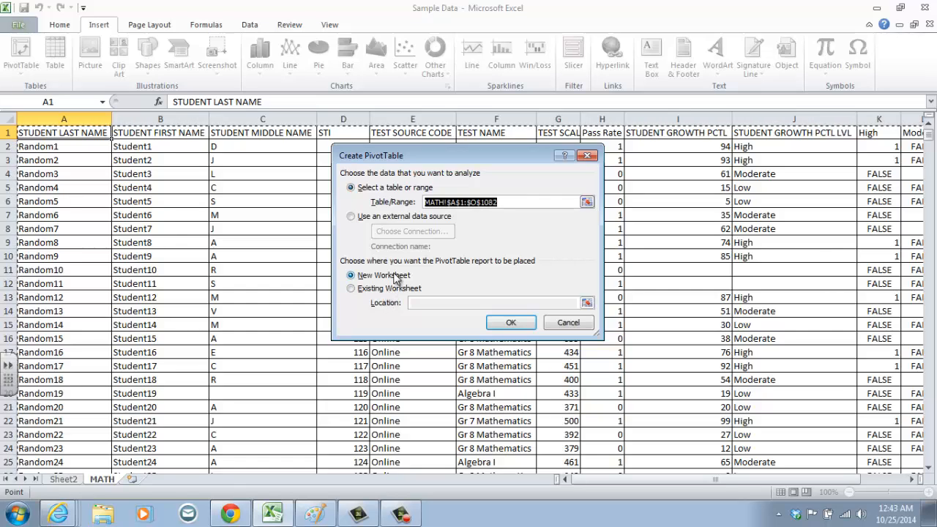
pyautogui.click(495, 328)
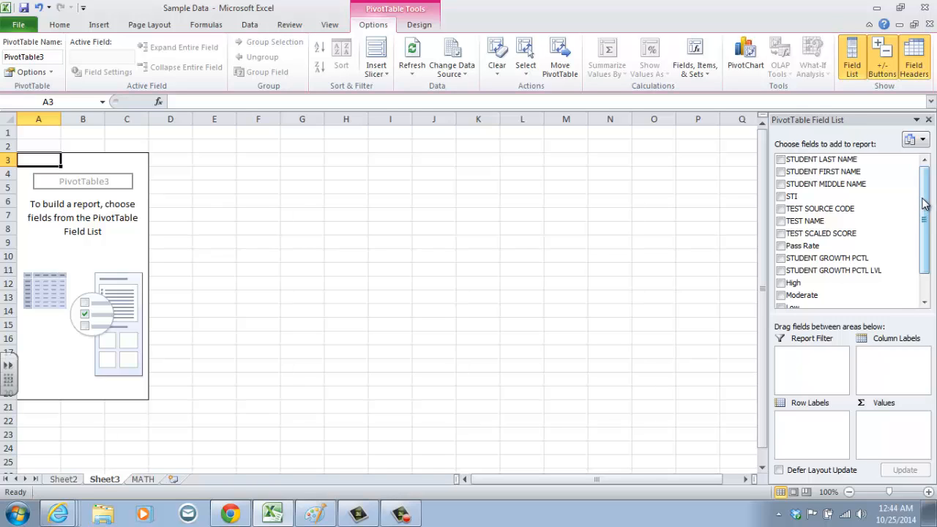
# Set TEST NAME as the PivotTable's report filter, kept at (All), and GROUP NAME as its row labels.
pyautogui.moveTo(805, 221); pyautogui.dragTo(811, 378)
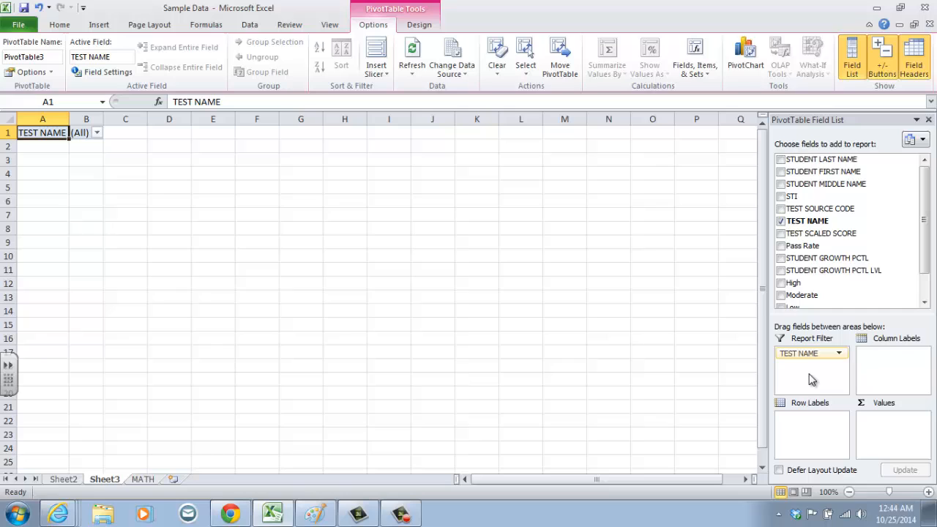
pyautogui.click(98, 134)
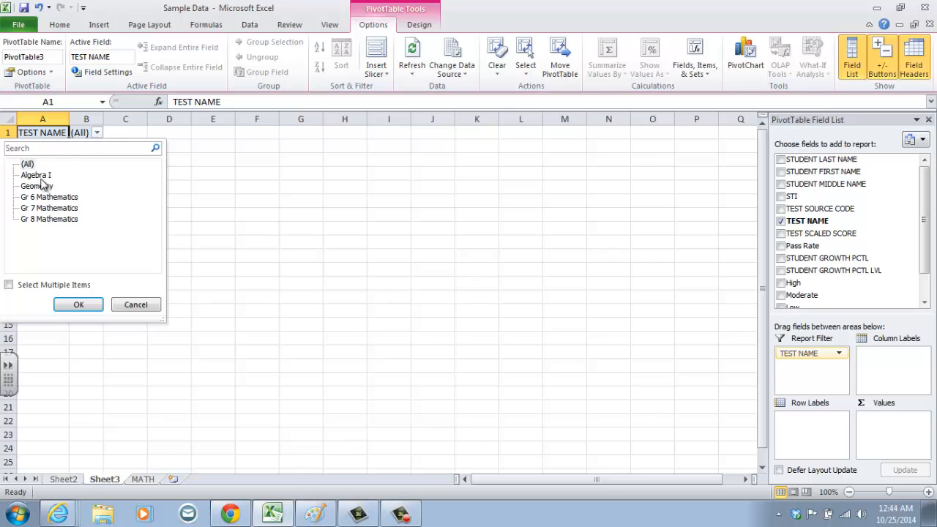
pyautogui.click(77, 305)
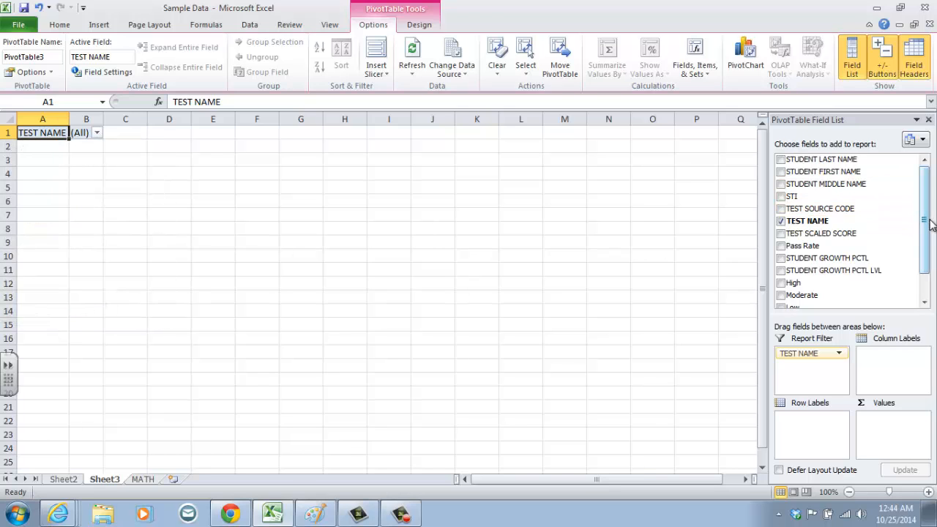
pyautogui.moveTo(924, 224); pyautogui.dragTo(922, 334)
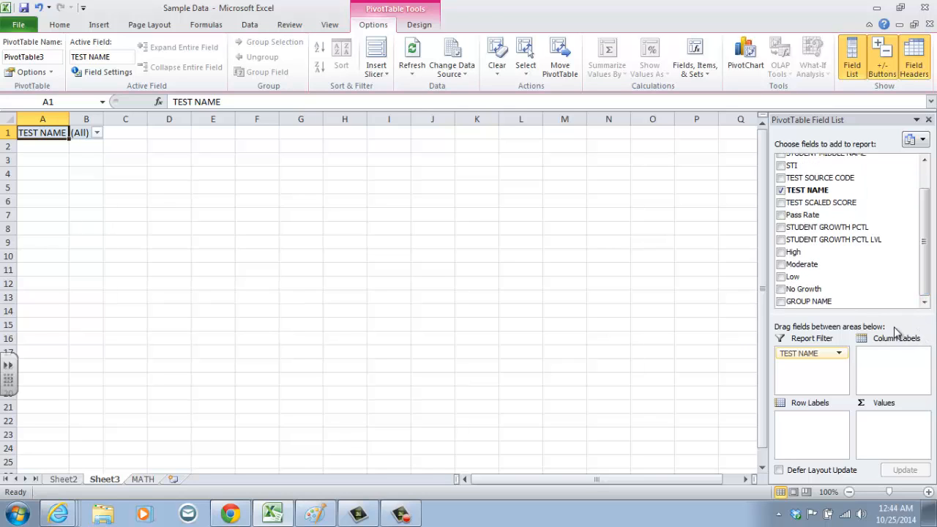
pyautogui.moveTo(827, 303); pyautogui.dragTo(805, 437)
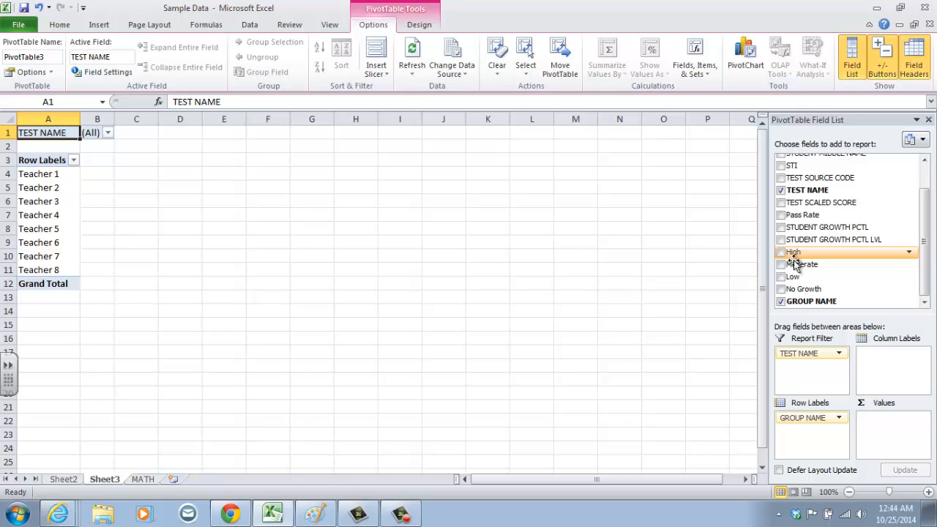
# Add the High, Moderate and Low fields to the PivotTable's values.
pyautogui.moveTo(789, 252); pyautogui.dragTo(893, 417)
pyautogui.moveTo(805, 268); pyautogui.dragTo(896, 425)
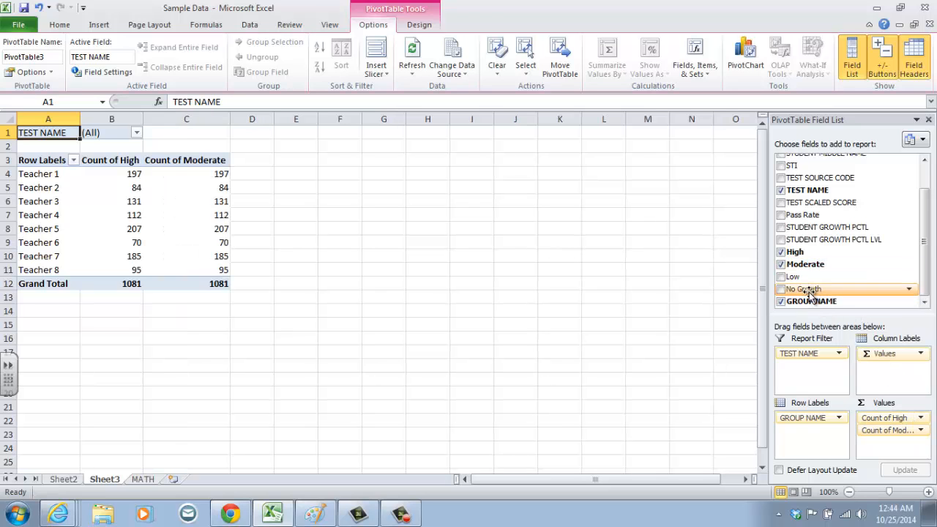
pyautogui.moveTo(793, 277); pyautogui.dragTo(882, 445)
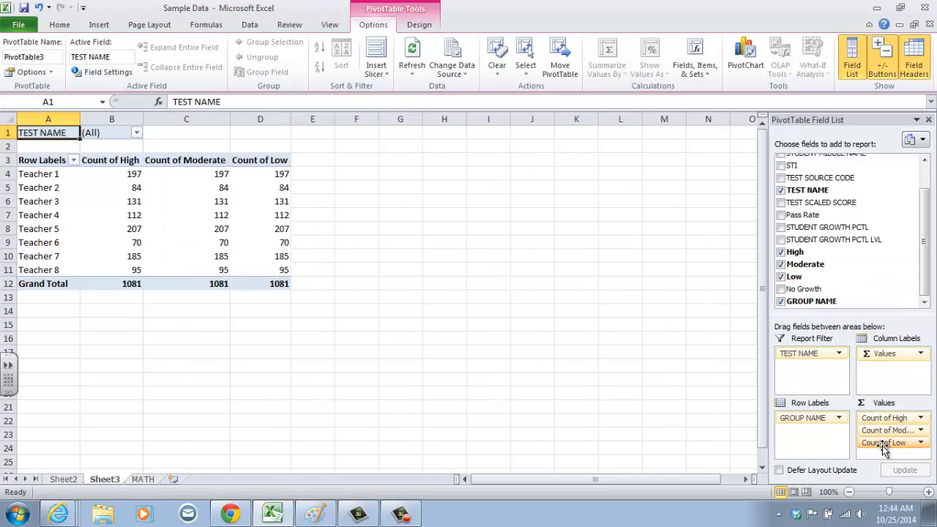
# Summarize the High value field by Sum.
pyautogui.click(902, 420)
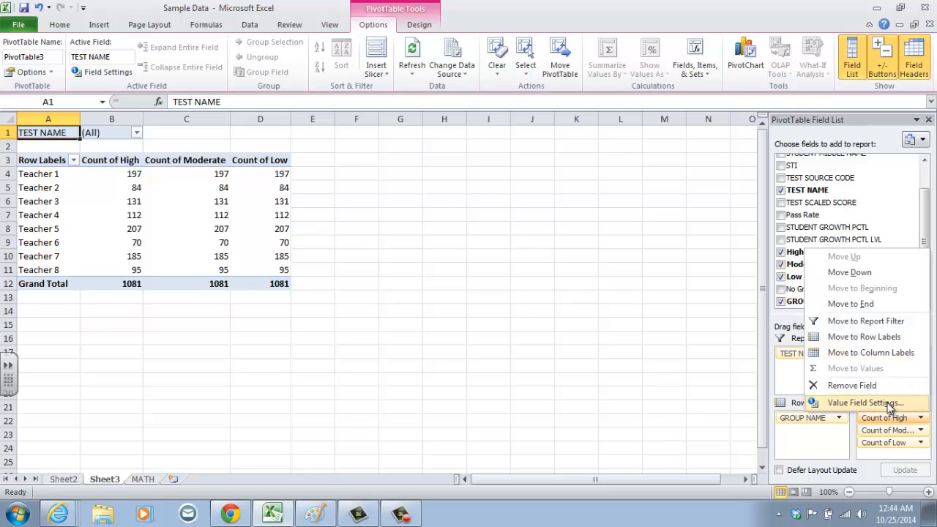
pyautogui.click(864, 402)
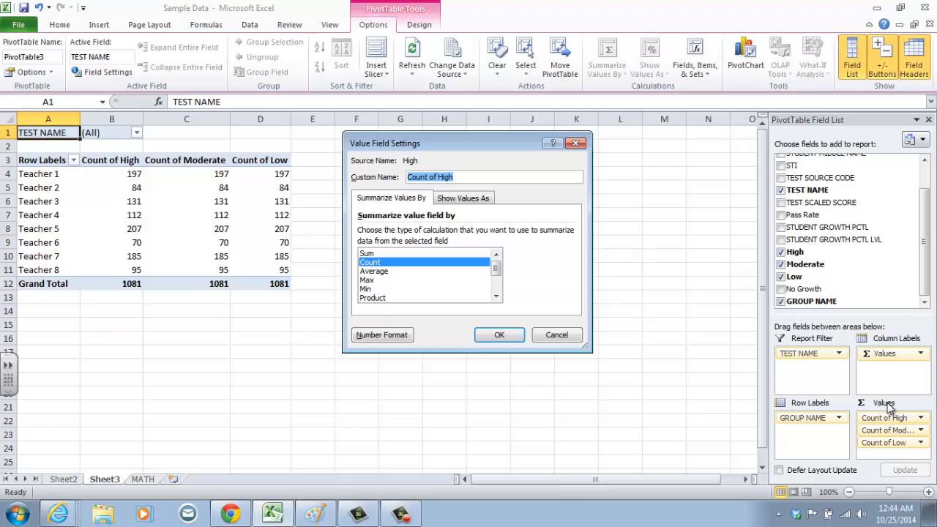
pyautogui.click(393, 253)
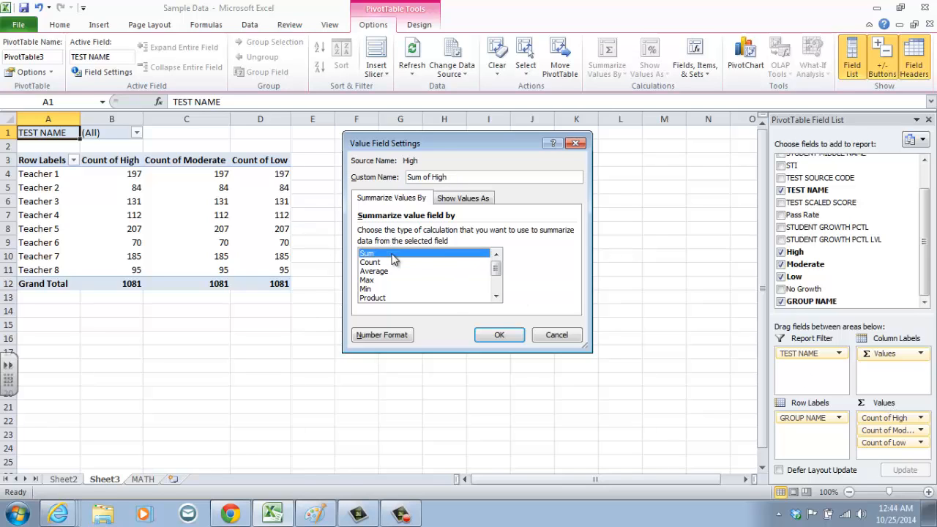
pyautogui.click(500, 335)
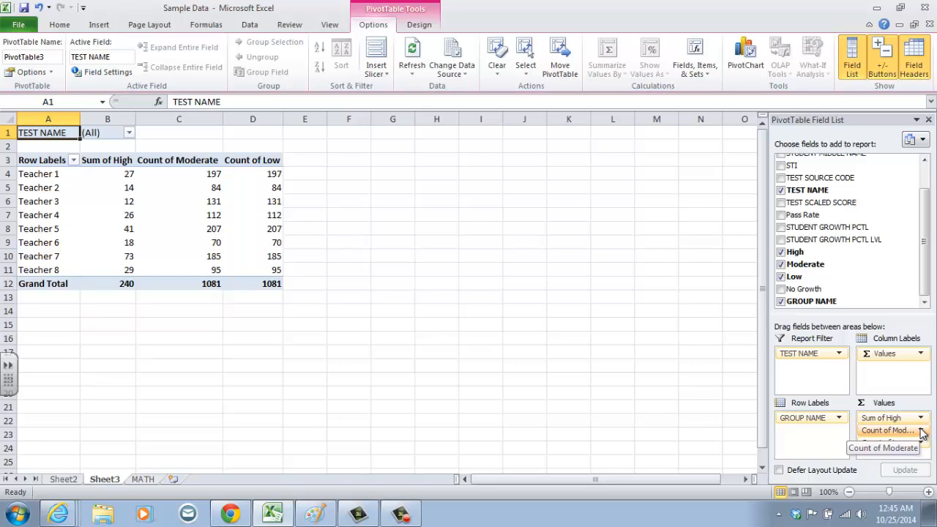
# Summarize the Moderate value field by Sum.
pyautogui.click(921, 432)
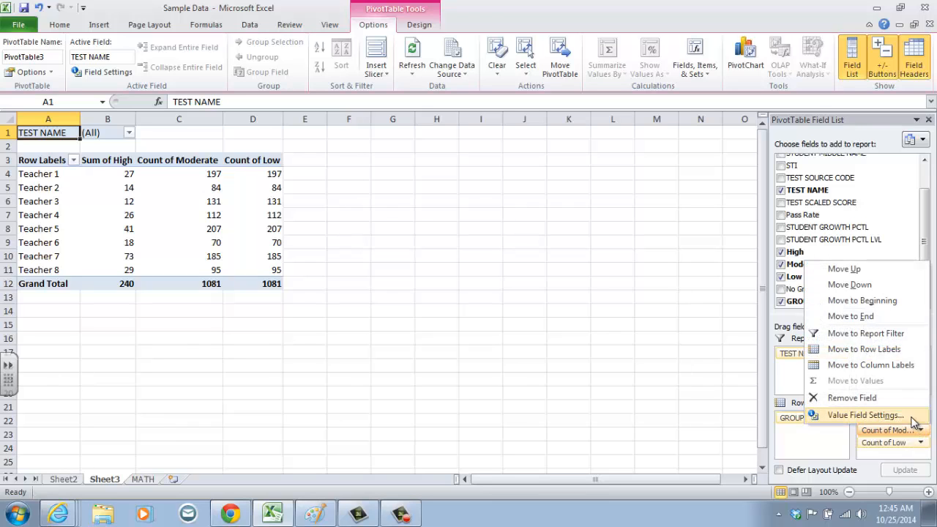
pyautogui.click(914, 415)
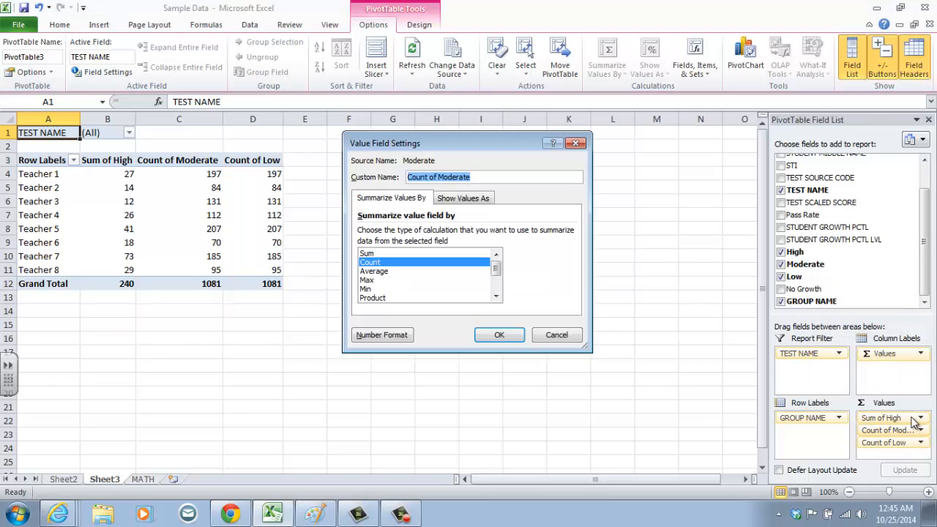
pyautogui.click(420, 252)
pyautogui.click(499, 335)
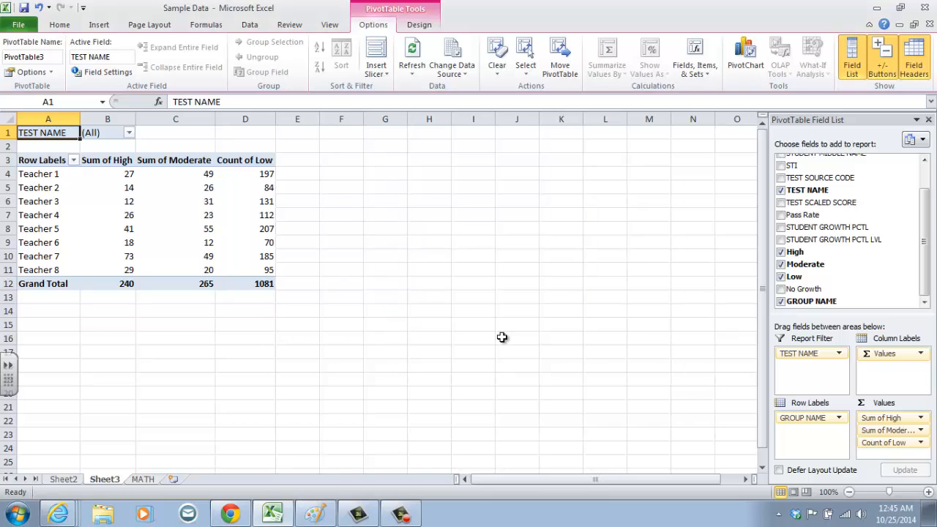
# Summarize the Low value field by Sum.
pyautogui.click(883, 444)
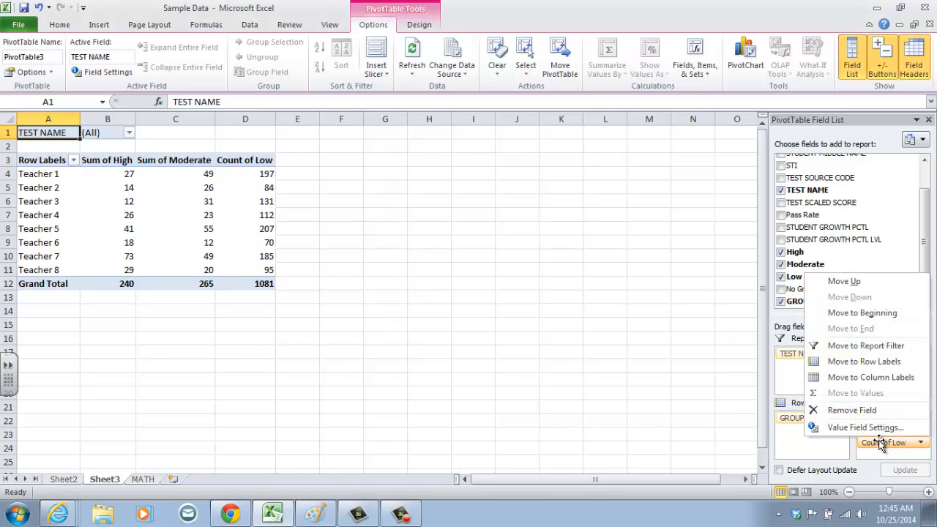
pyautogui.click(887, 427)
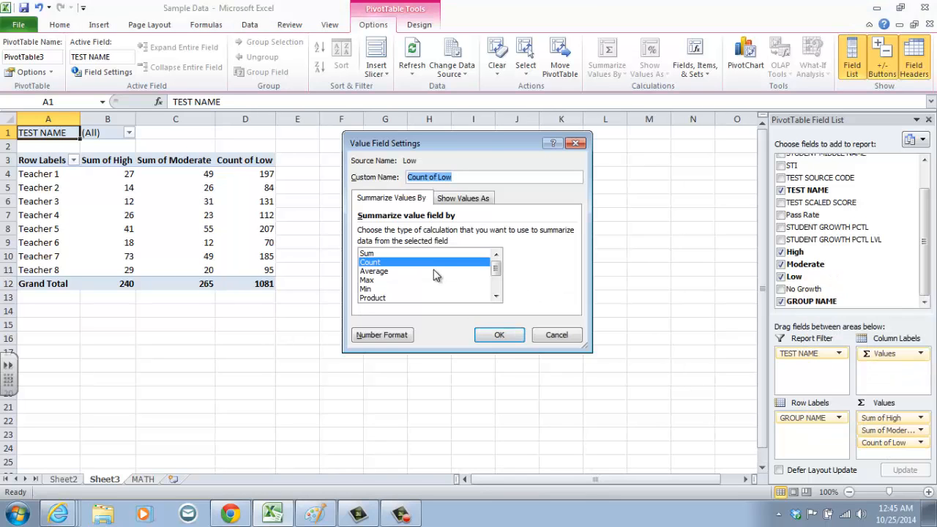
pyautogui.click(421, 253)
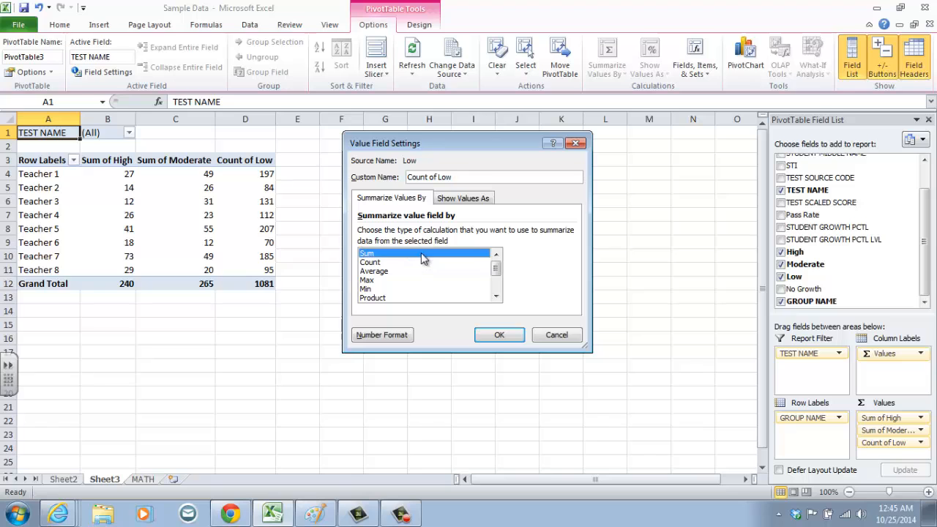
pyautogui.click(488, 334)
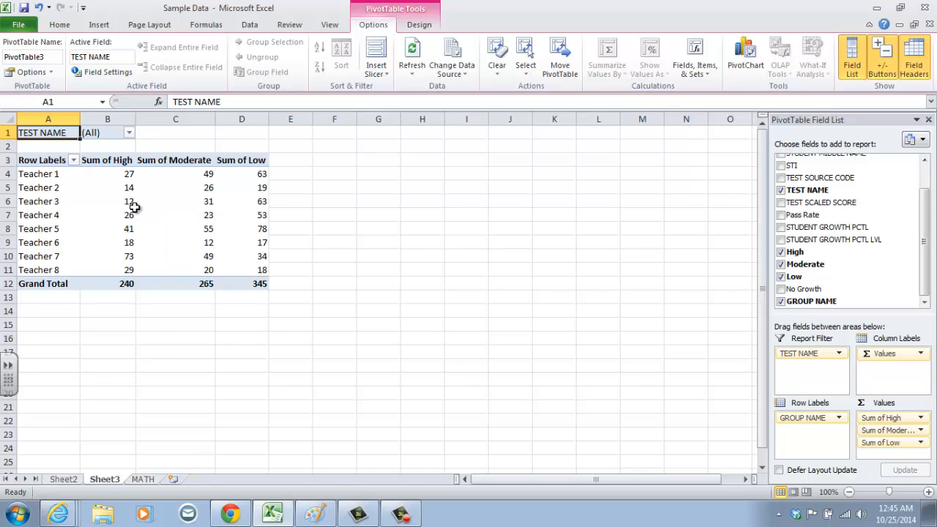
# Insert a clustered column PivotChart based on the PivotTable.
pyautogui.click(742, 76)
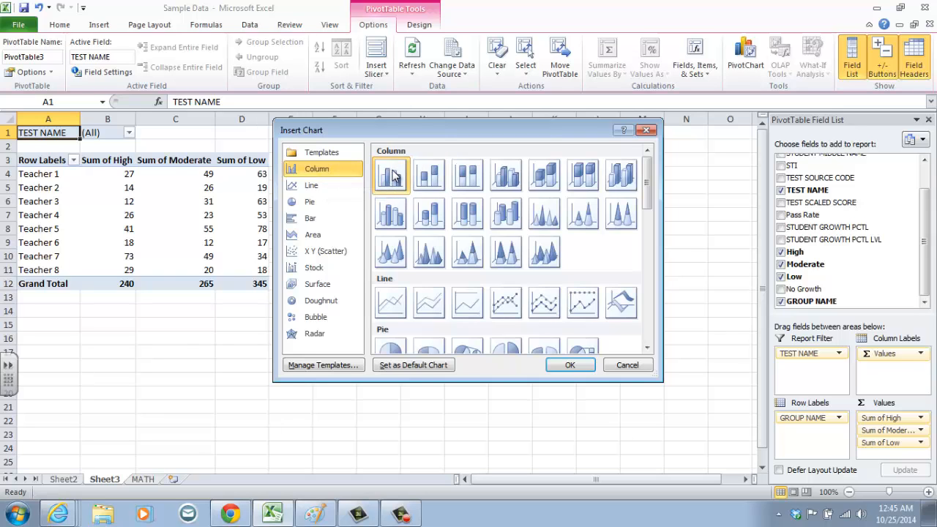
pyautogui.click(577, 364)
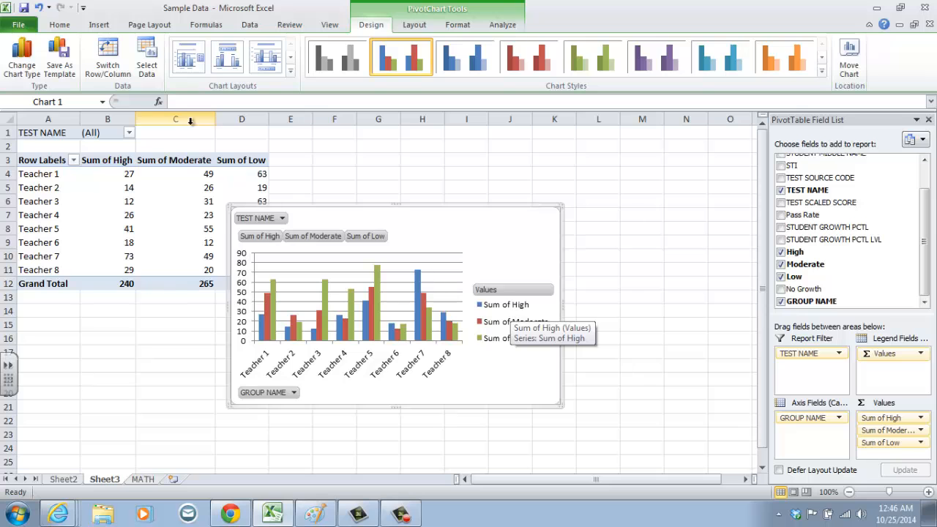
# Rename the Sum of High column heading in B3 to High Growth.
pyautogui.click(104, 161)
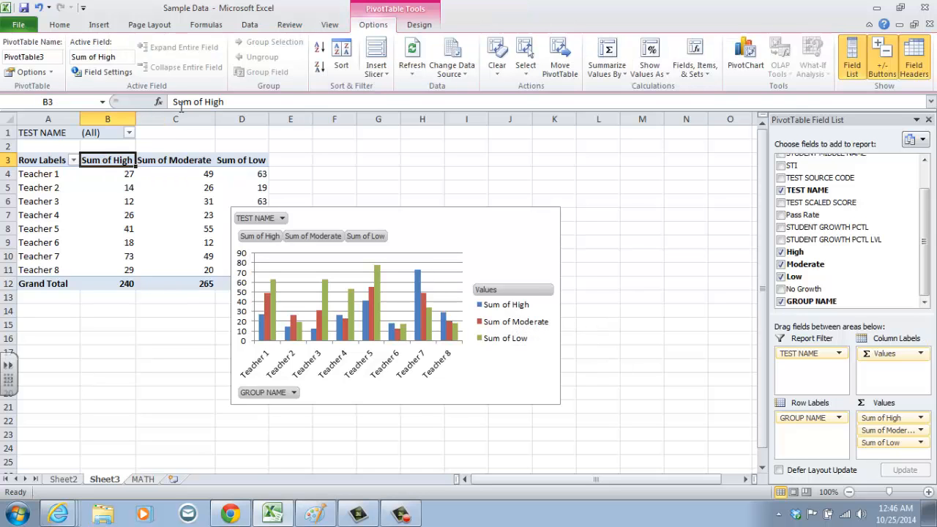
pyautogui.moveTo(202, 103); pyautogui.dragTo(115, 93)
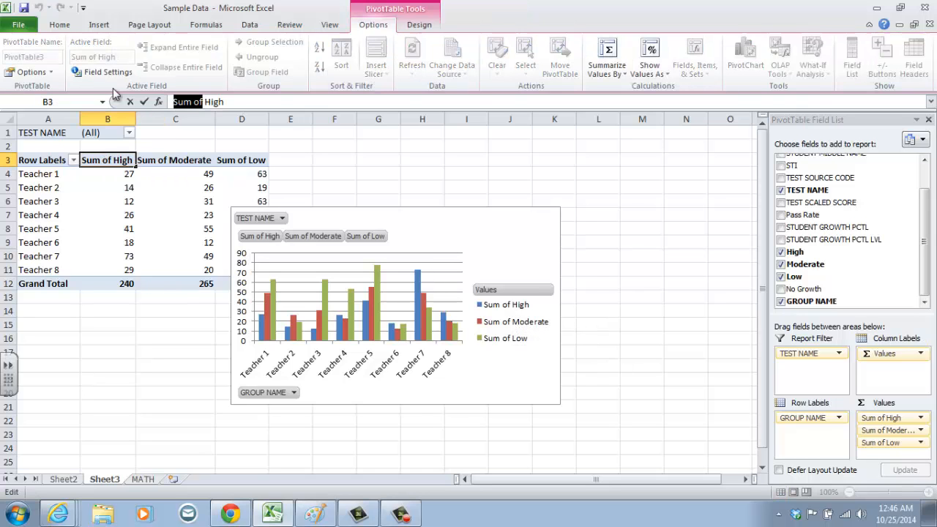
pyautogui.press('BackSpace')
pyautogui.press('Delete')
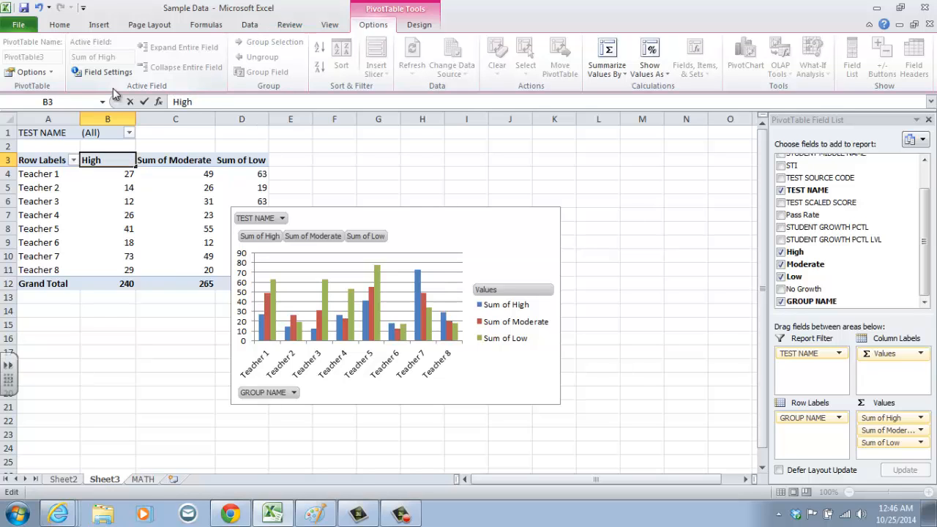
pyautogui.write('Groth')
pyautogui.press('BackSpace')
pyautogui.press('BackSpace')
pyautogui.write('wth')
pyautogui.press('Return')
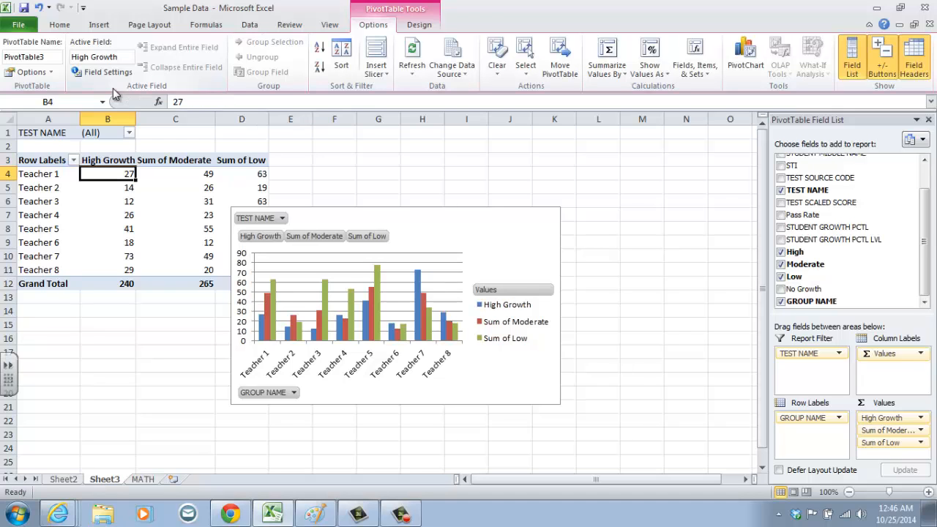
# Rename the Sum of Moderate column heading in C3 to Moderate Growth.
pyautogui.press('Up')
pyautogui.press('Right')
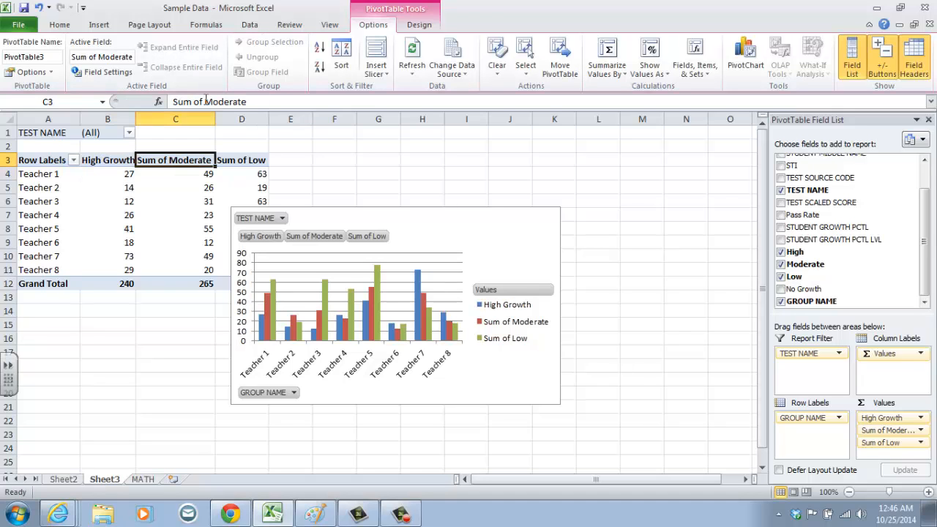
pyautogui.moveTo(205, 101); pyautogui.dragTo(71, 99)
pyautogui.press('BackSpace')
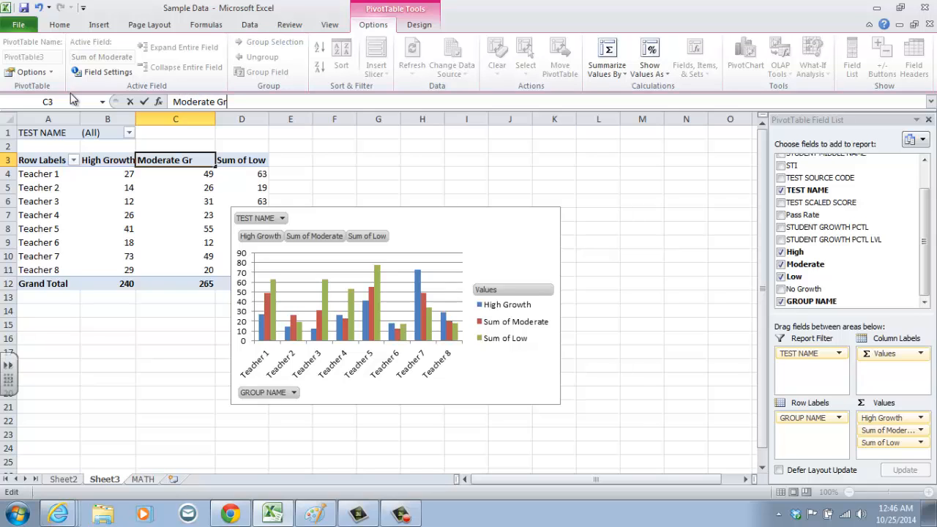
pyautogui.write('Growth')
pyautogui.press('Return')
# Rename the Sum of Low column heading in D3 to Low Growth.
pyautogui.press('Up')
pyautogui.press('Right')
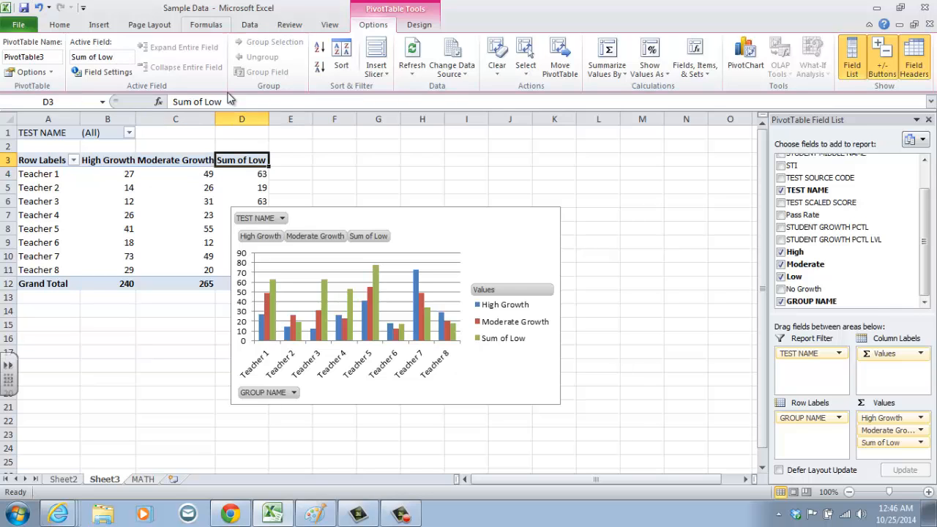
pyautogui.moveTo(202, 101); pyautogui.dragTo(46, 102)
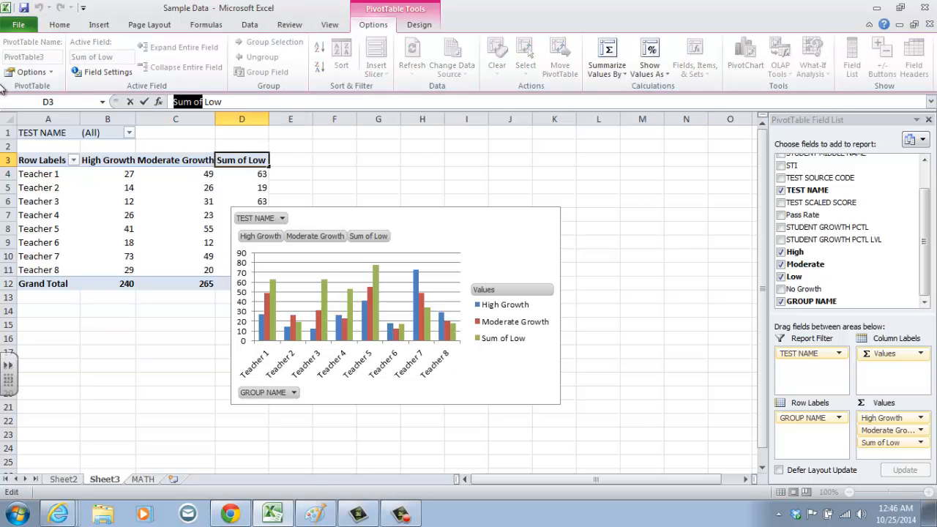
pyautogui.press('BackSpace')
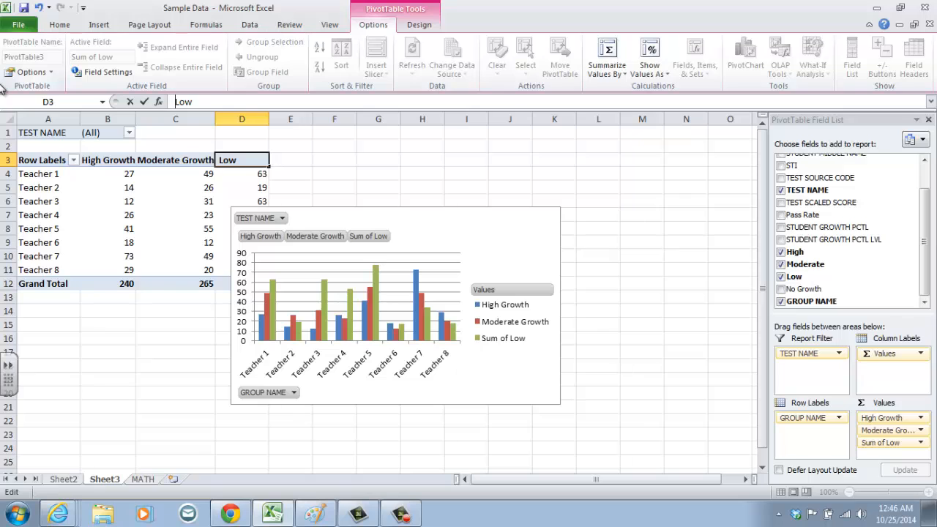
pyautogui.press('Delete')
pyautogui.write('Growth')
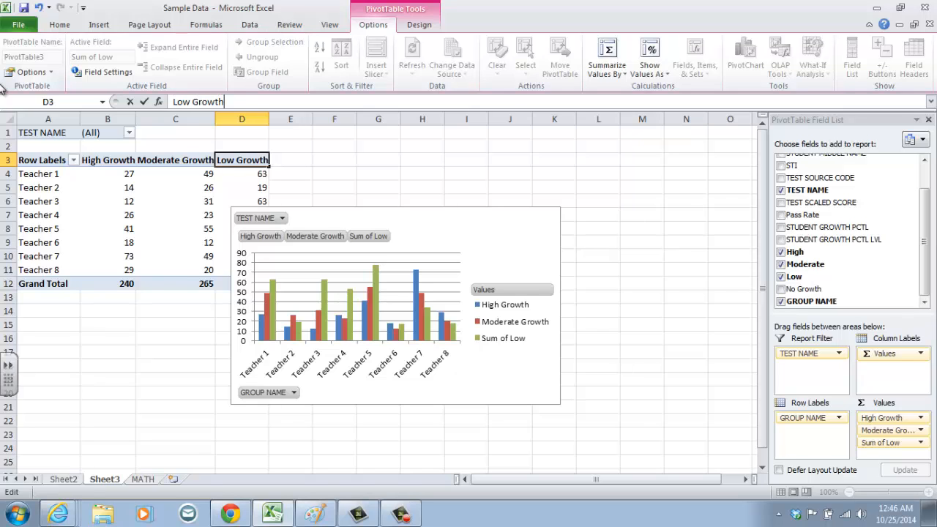
pyautogui.press('Return')
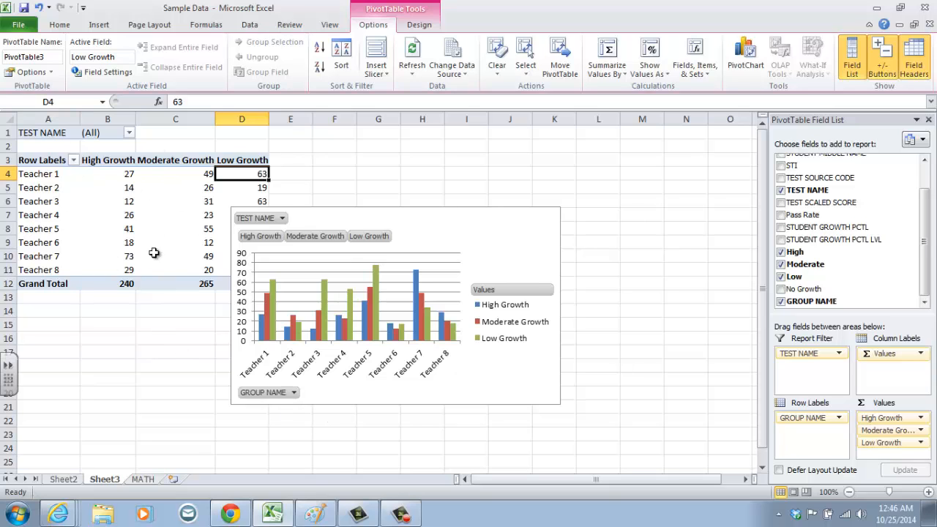
# Filter the PivotChart by GROUP NAME to show only Teacher 1, and reset that filter to all teachers.
pyautogui.click(293, 394)
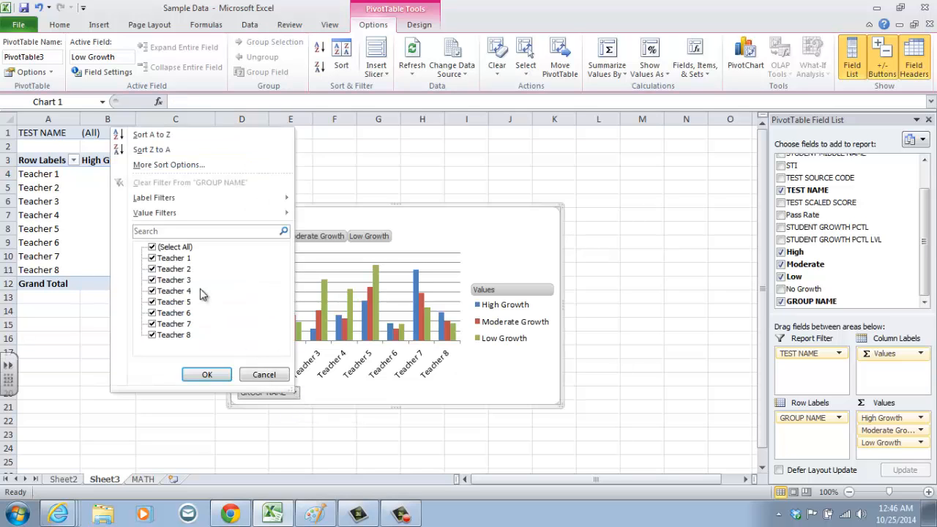
pyautogui.click(152, 248)
pyautogui.click(152, 258)
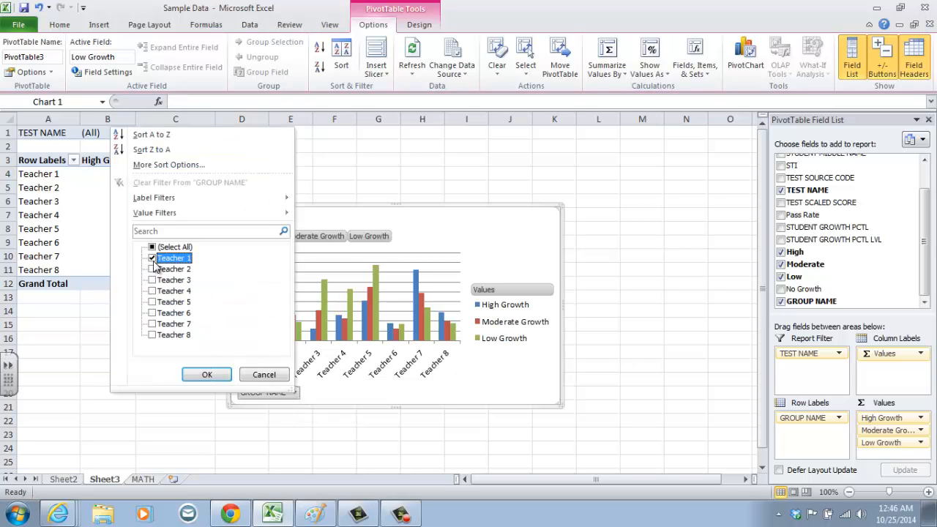
pyautogui.click(209, 374)
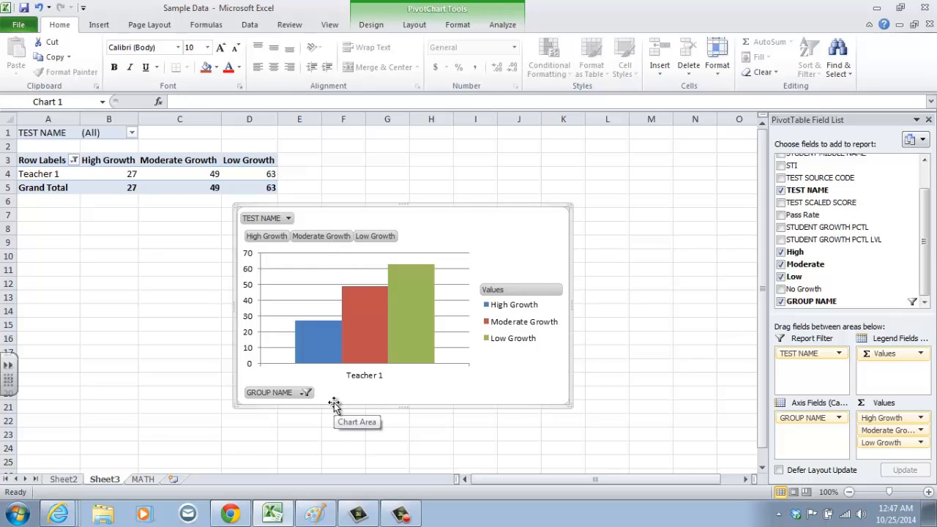
pyautogui.click(306, 394)
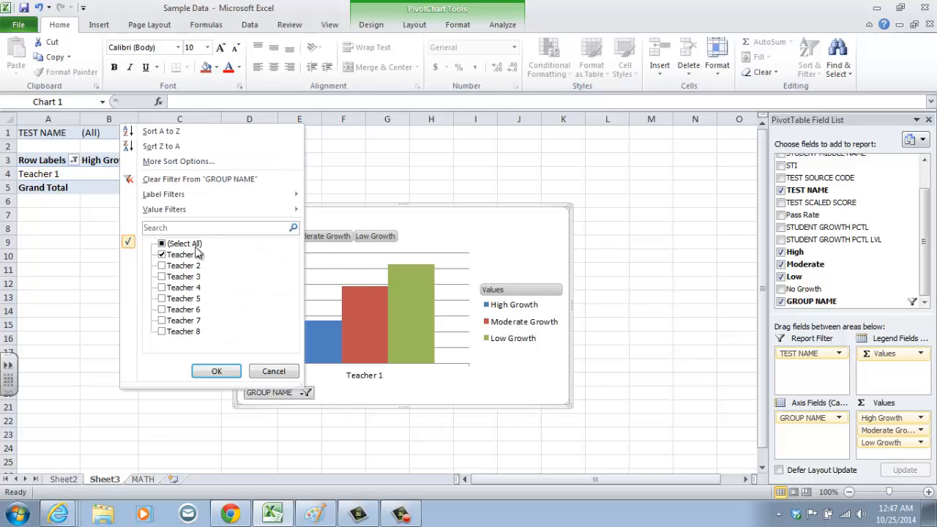
pyautogui.click(218, 372)
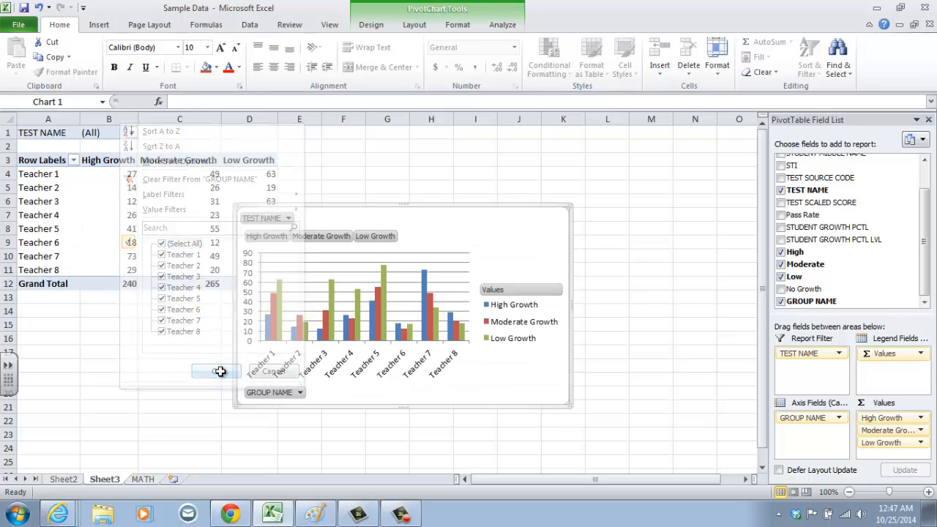
# Filter the PivotChart by TEST NAME to Algebra I.
pyautogui.click(288, 218)
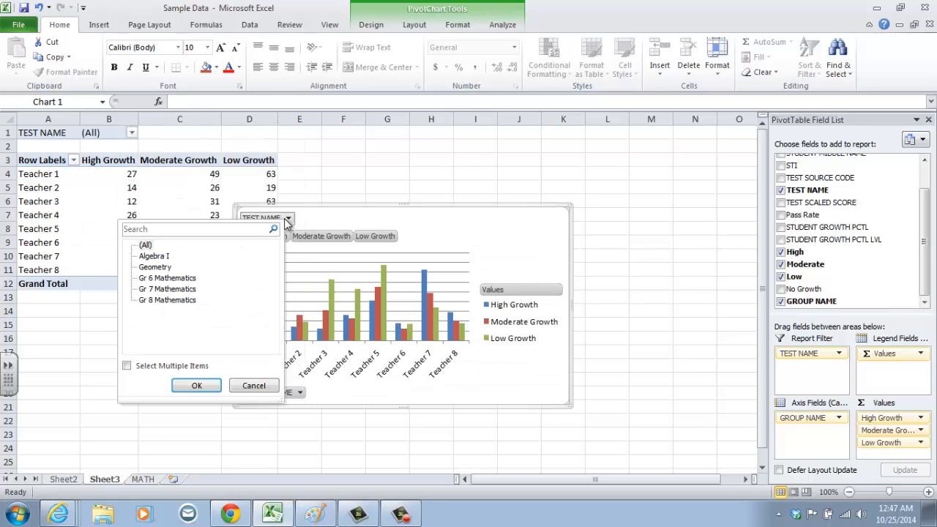
pyautogui.click(154, 256)
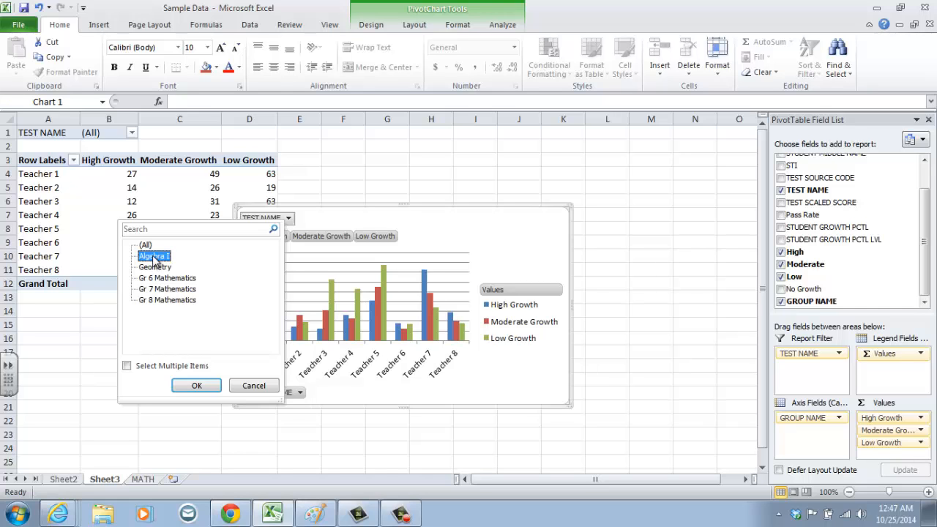
pyautogui.click(205, 386)
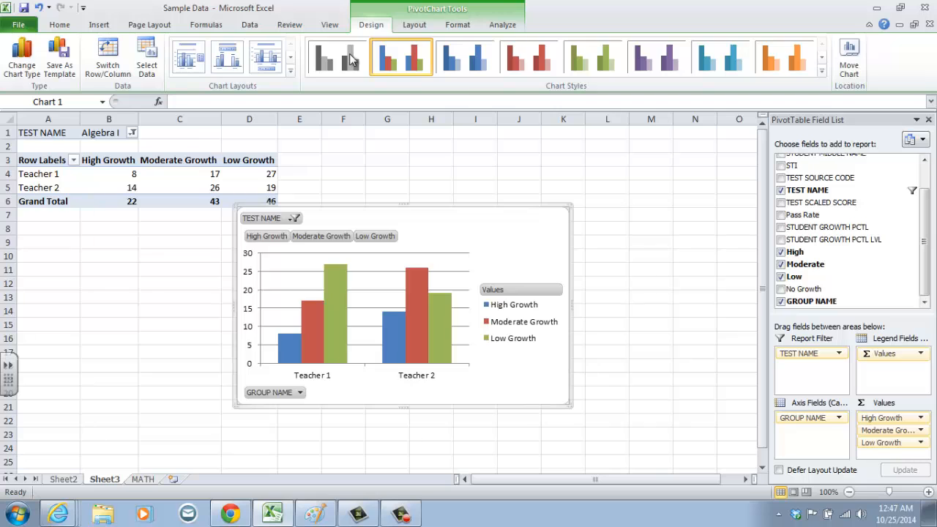
# Apply the red chart style and the layout with chart title, axis title and data table to the column PivotChart.
pyautogui.click(449, 66)
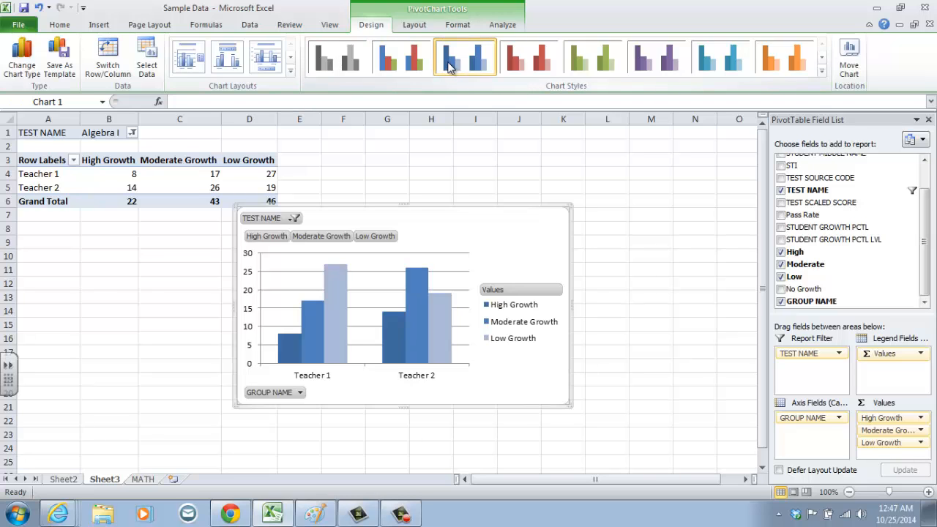
pyautogui.click(535, 72)
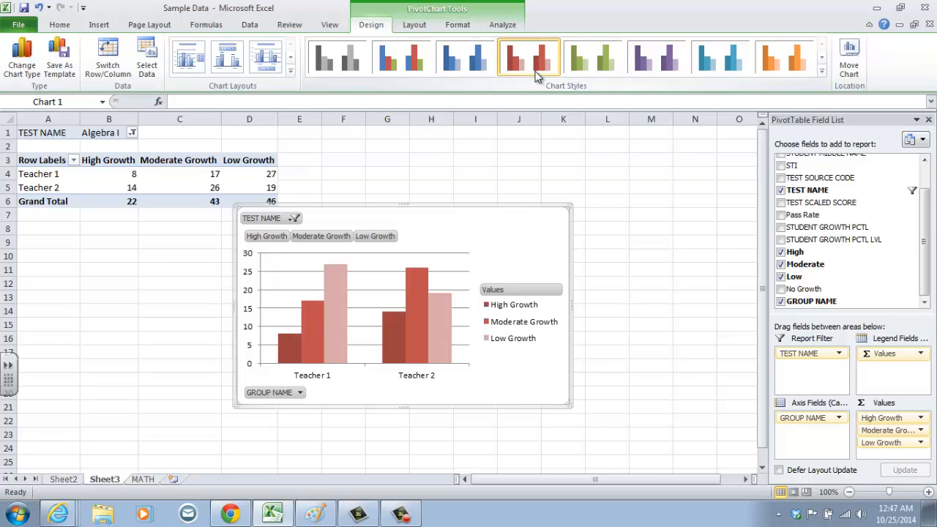
pyautogui.click(269, 64)
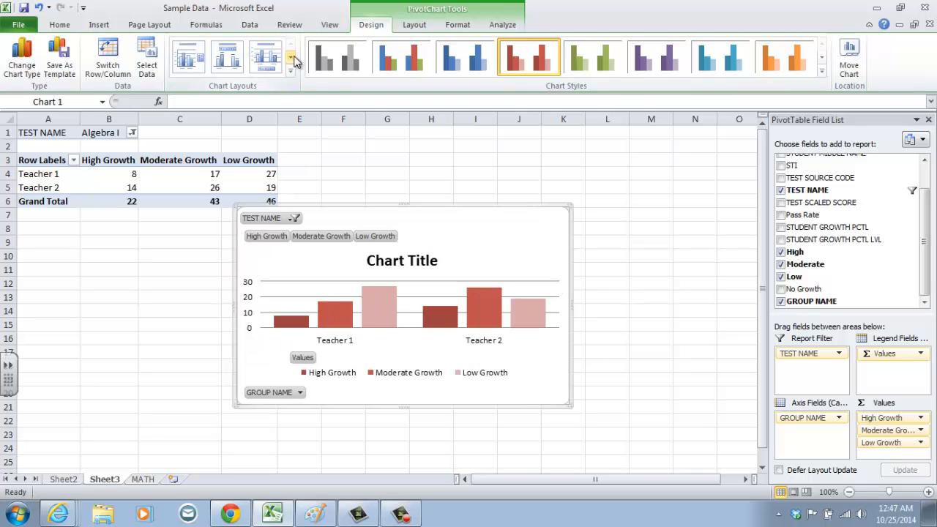
pyautogui.click(290, 57)
pyautogui.click(270, 63)
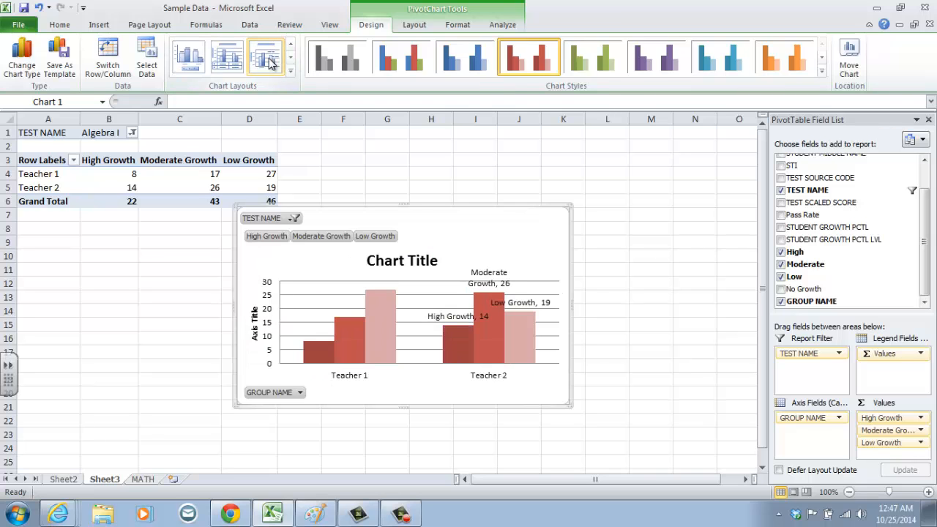
pyautogui.click(226, 66)
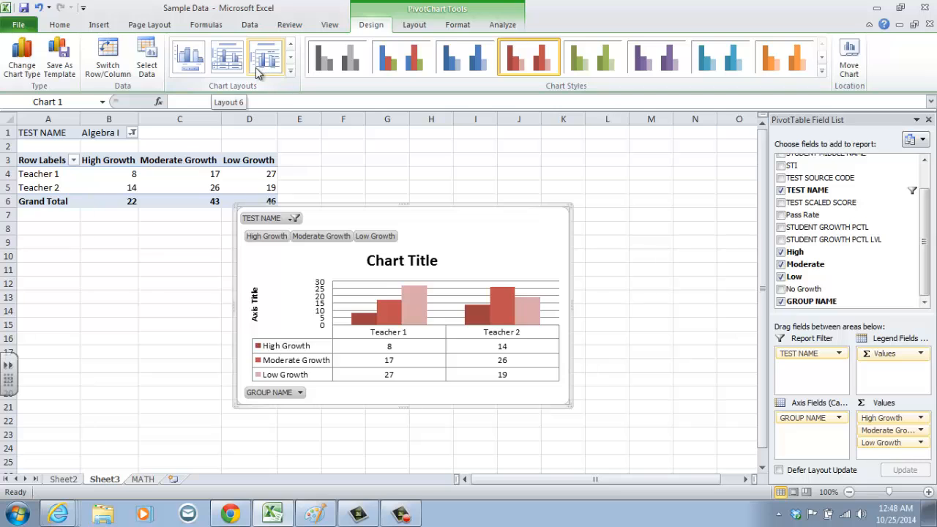
# Change the PivotChart to a basic pie chart and switch its rows and columns.
pyautogui.click(29, 77)
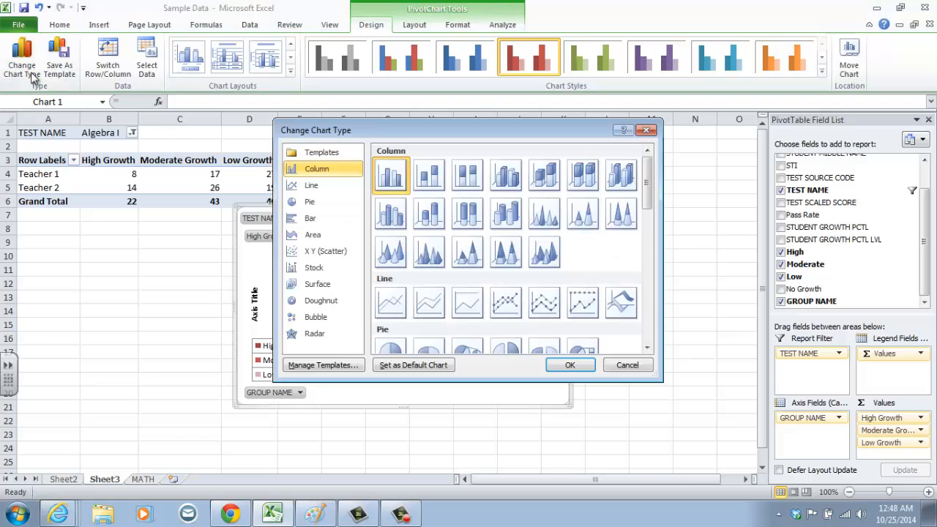
pyautogui.click(307, 206)
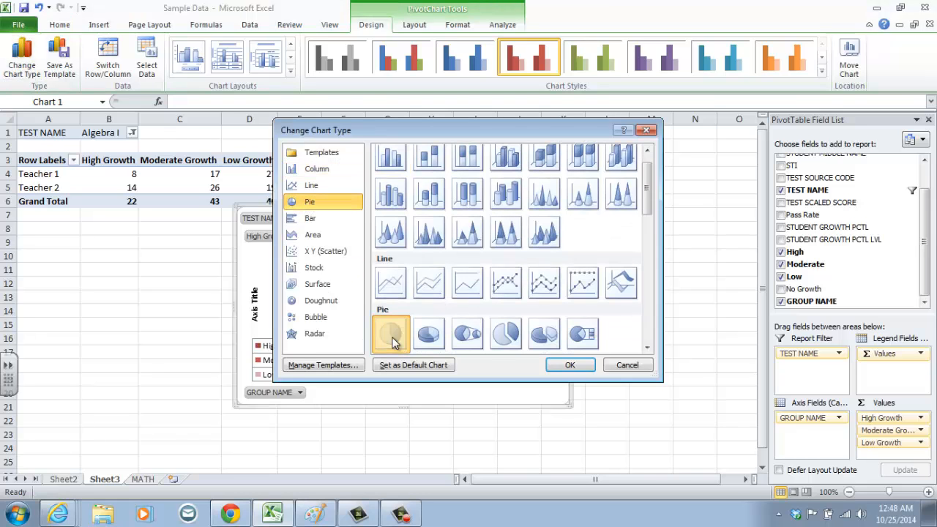
pyautogui.click(570, 365)
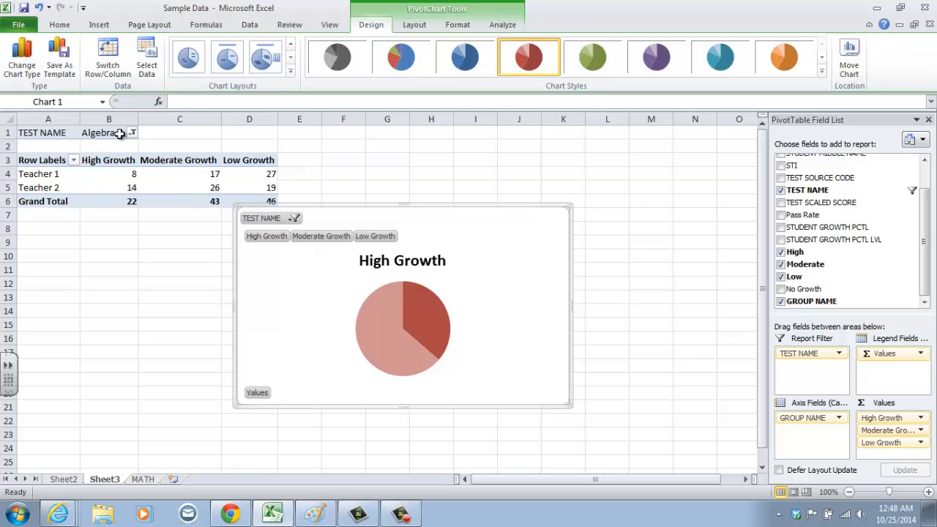
pyautogui.moveTo(205, 188)
pyautogui.click(116, 77)
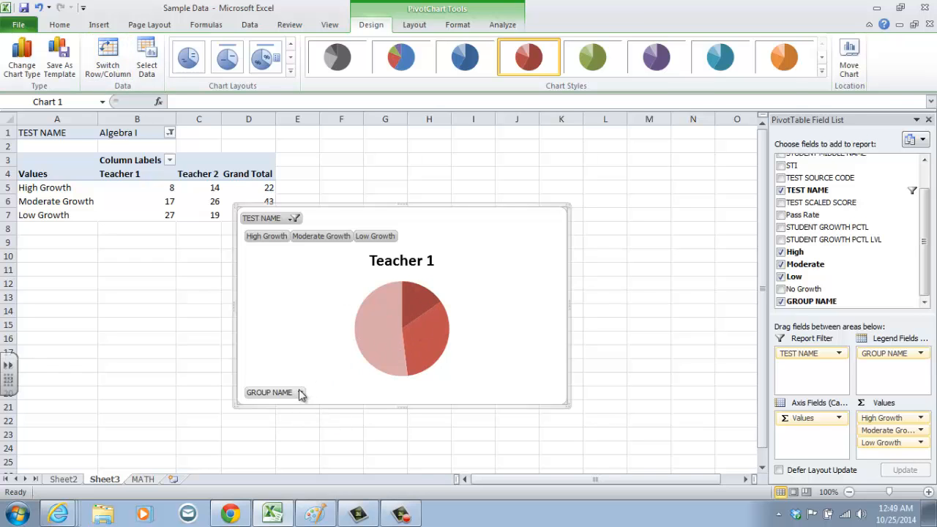
# Give the pie chart the layout with percentage labels and a legend, and apply the multicoloured blue, red and green chart style.
pyautogui.click(228, 59)
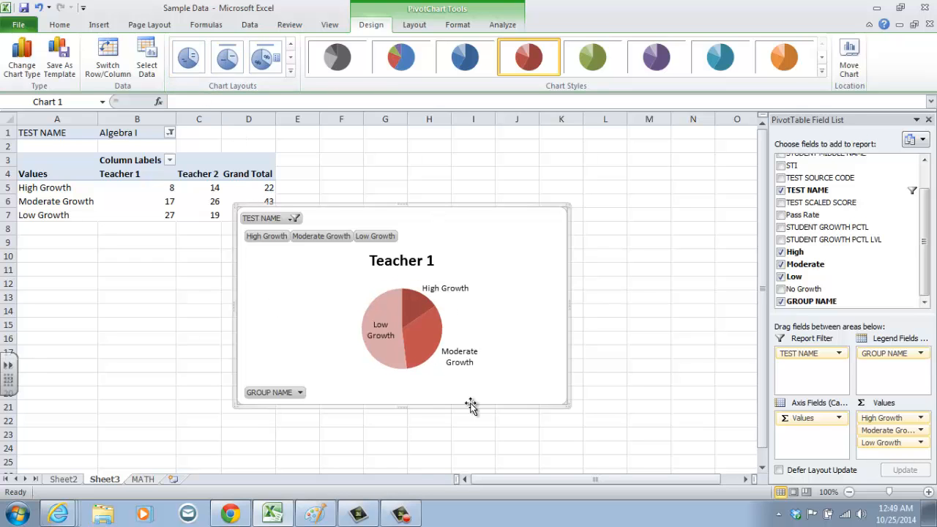
pyautogui.click(263, 59)
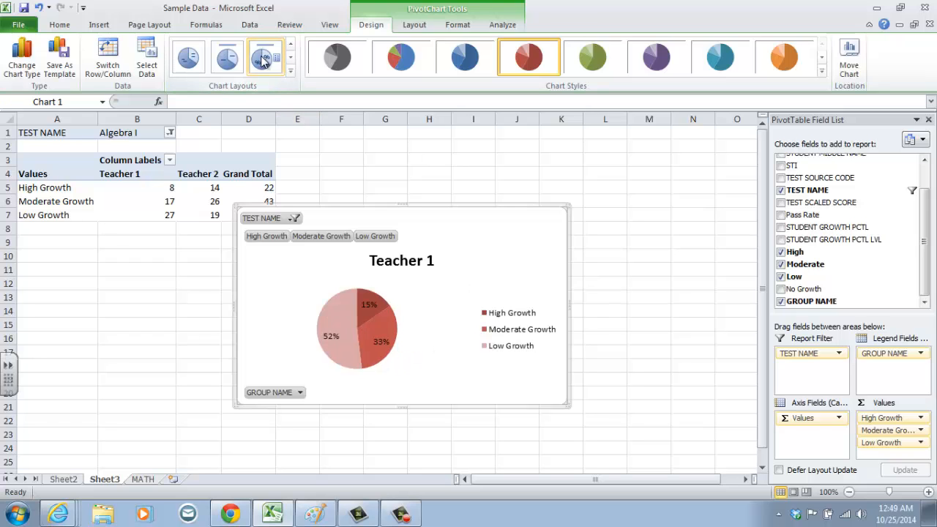
pyautogui.click(338, 338)
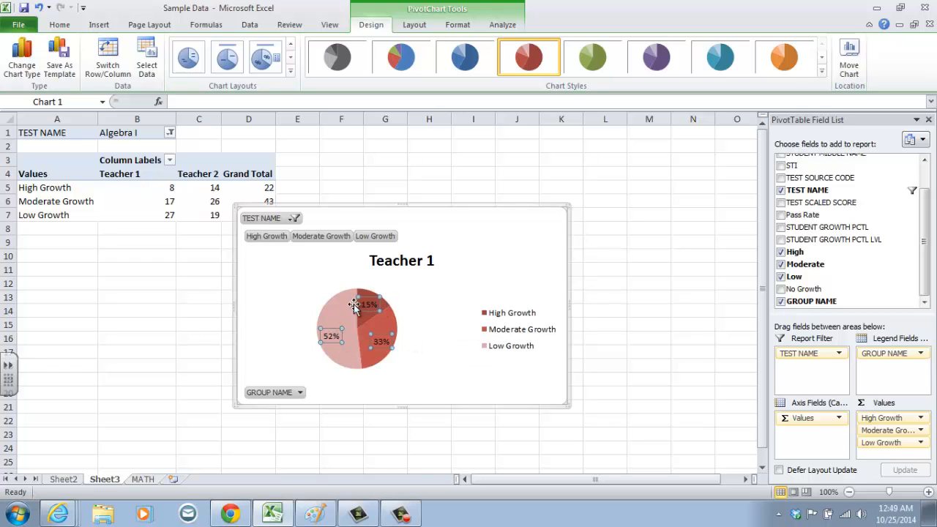
pyautogui.moveTo(344, 306)
pyautogui.moveTo(386, 309)
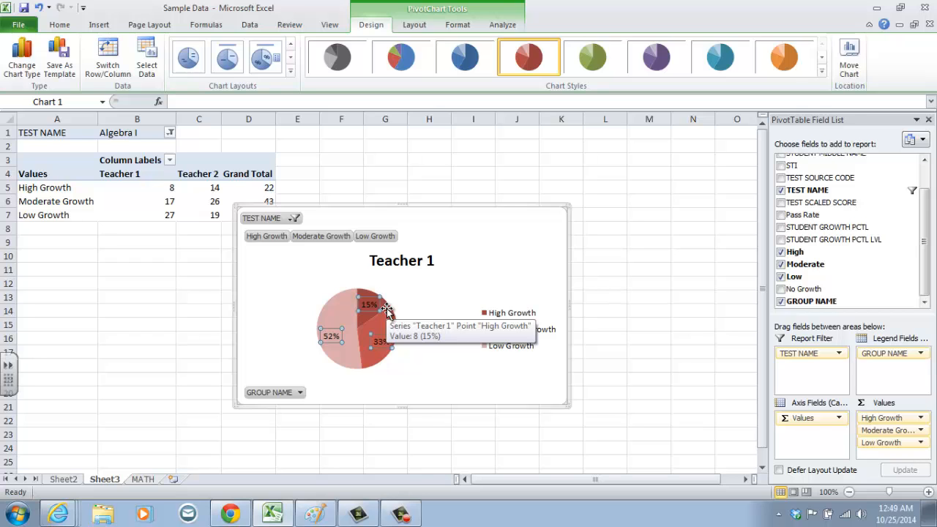
pyautogui.moveTo(376, 364)
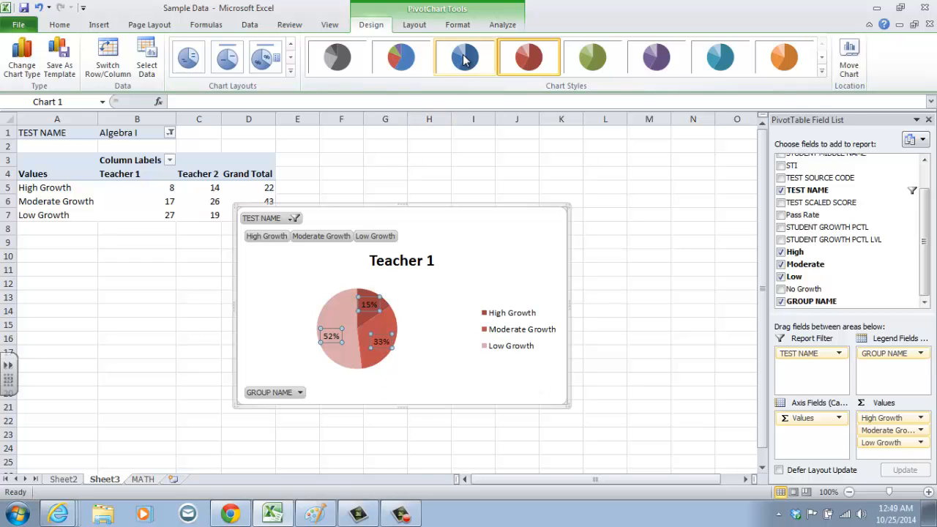
pyautogui.click(401, 62)
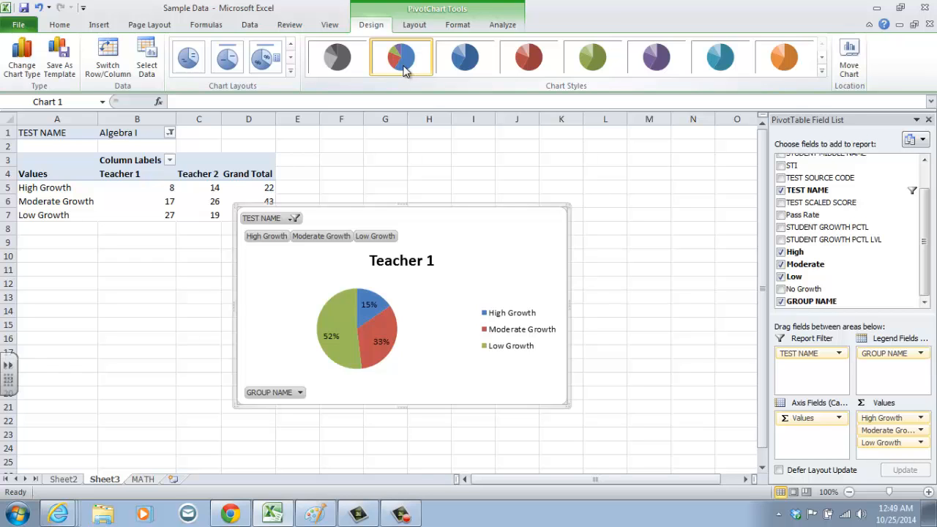
# Filter the pie PivotChart by TEST NAME to Gr 6 Mathematics.
pyautogui.click(300, 393)
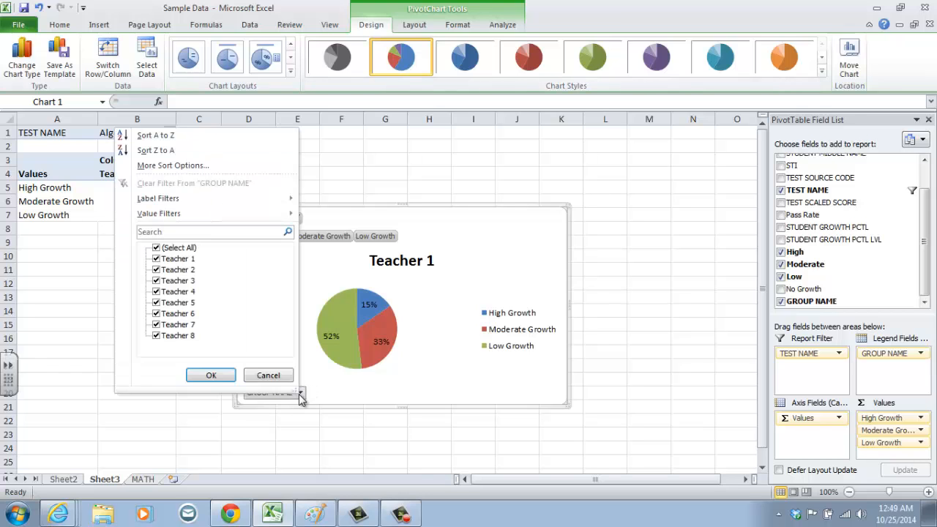
pyautogui.click(220, 382)
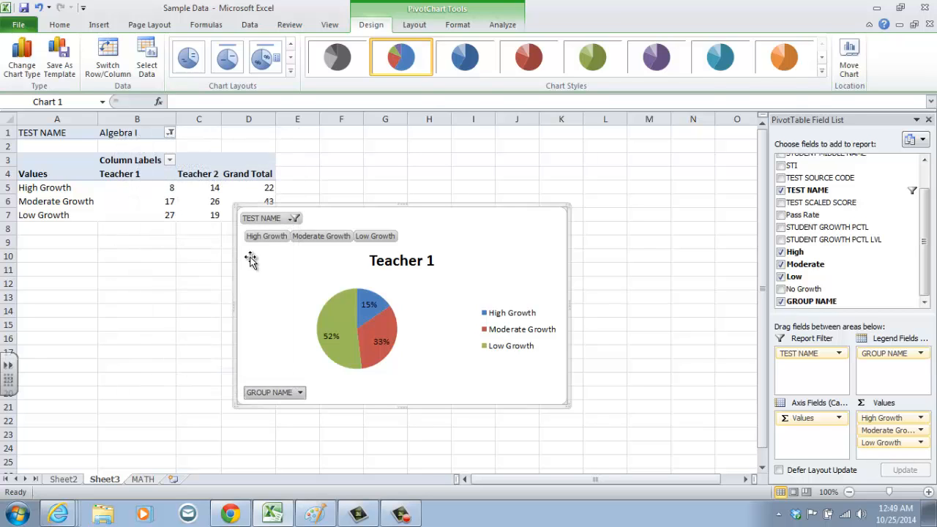
pyautogui.click(294, 217)
pyautogui.click(170, 266)
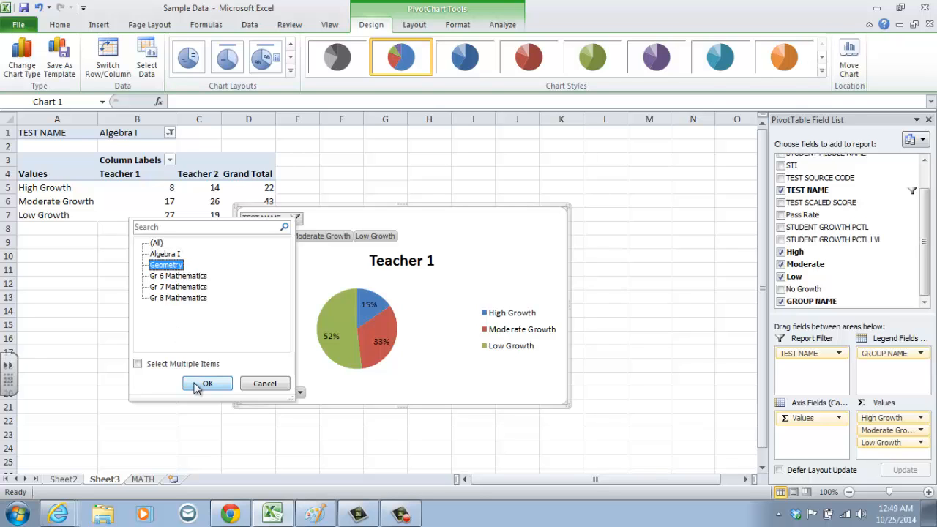
pyautogui.click(191, 276)
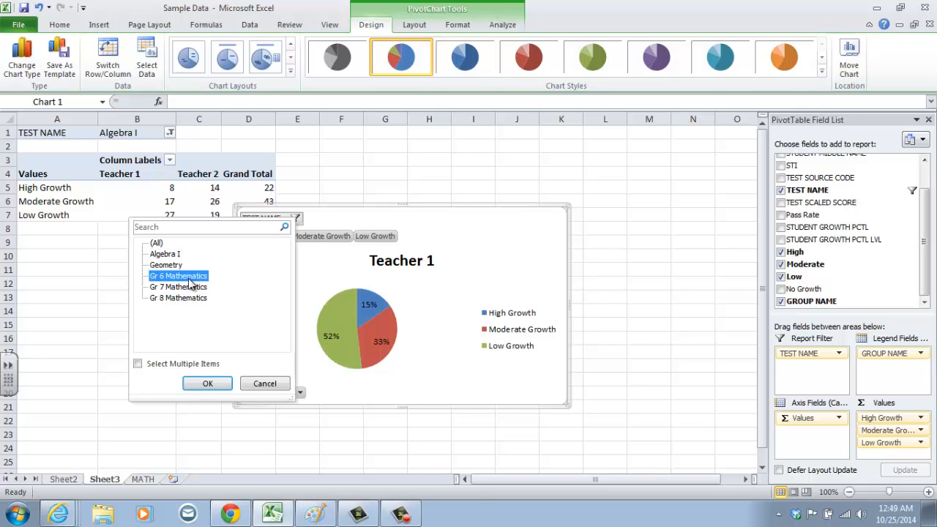
pyautogui.click(208, 383)
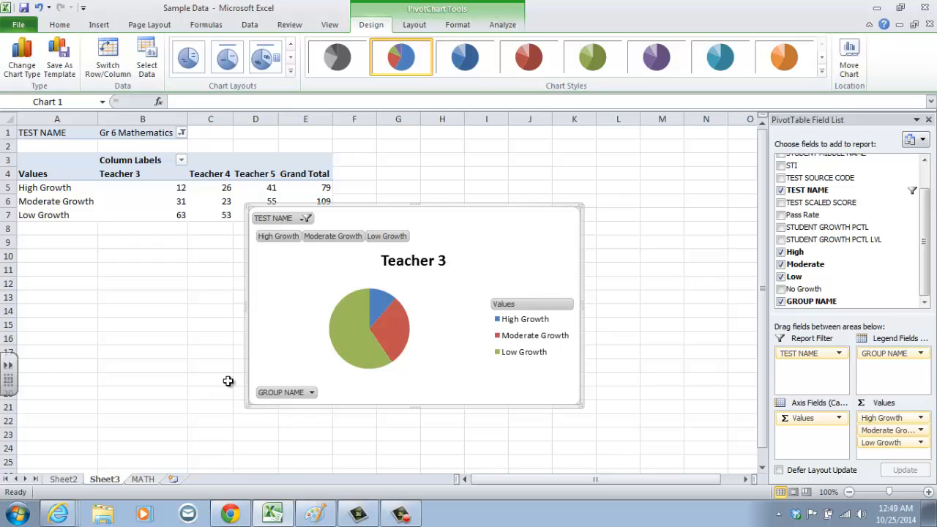
# Filter the pie PivotChart by GROUP NAME to show only Teacher 4.
pyautogui.click(312, 393)
pyautogui.click(176, 251)
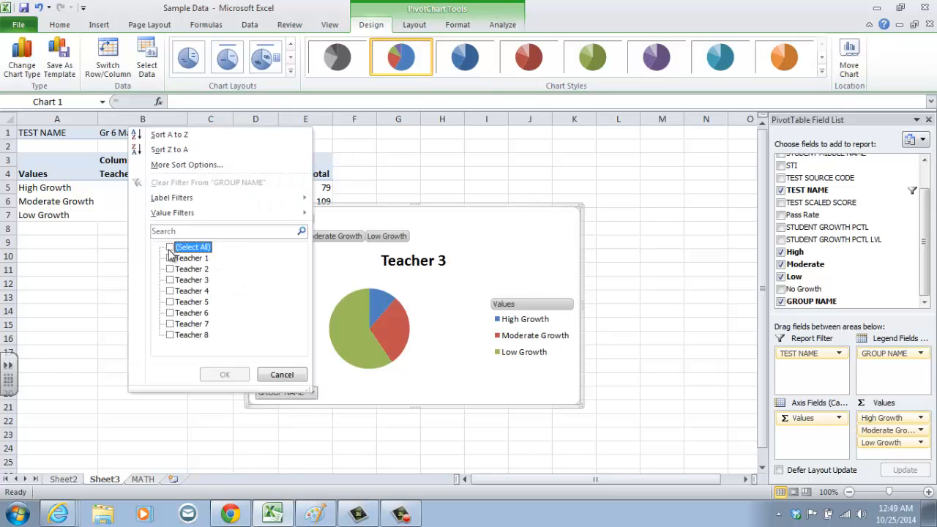
pyautogui.click(171, 291)
pyautogui.click(225, 375)
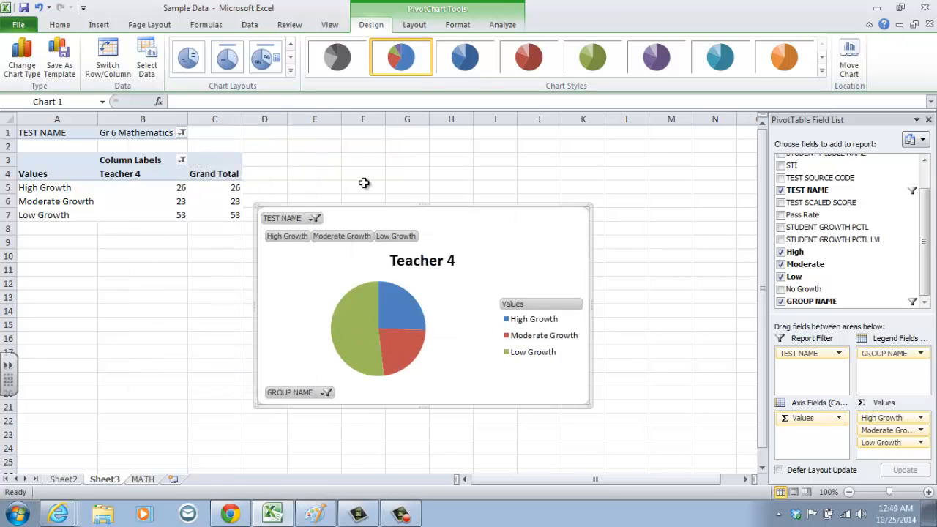
# Reapply the chart layout with title, percentage labels and legend to Teacher 4's pie chart.
pyautogui.click(228, 59)
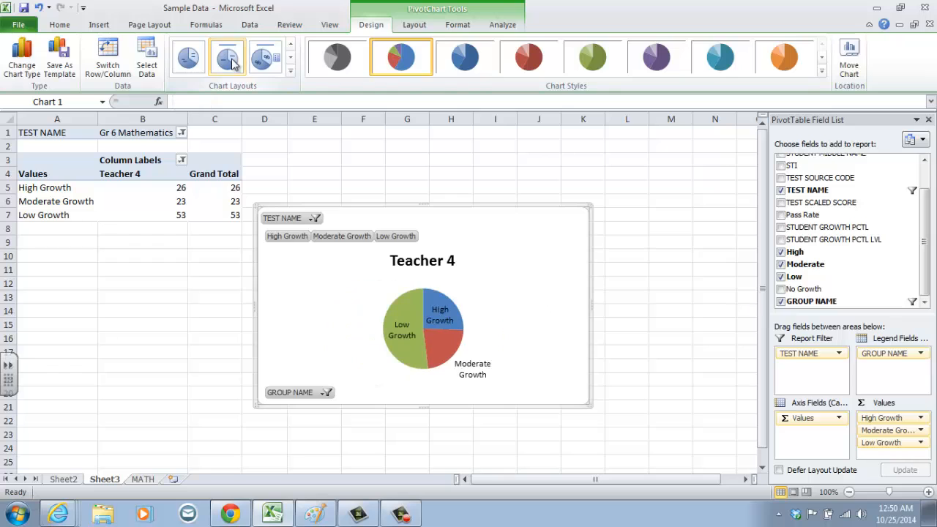
pyautogui.click(190, 61)
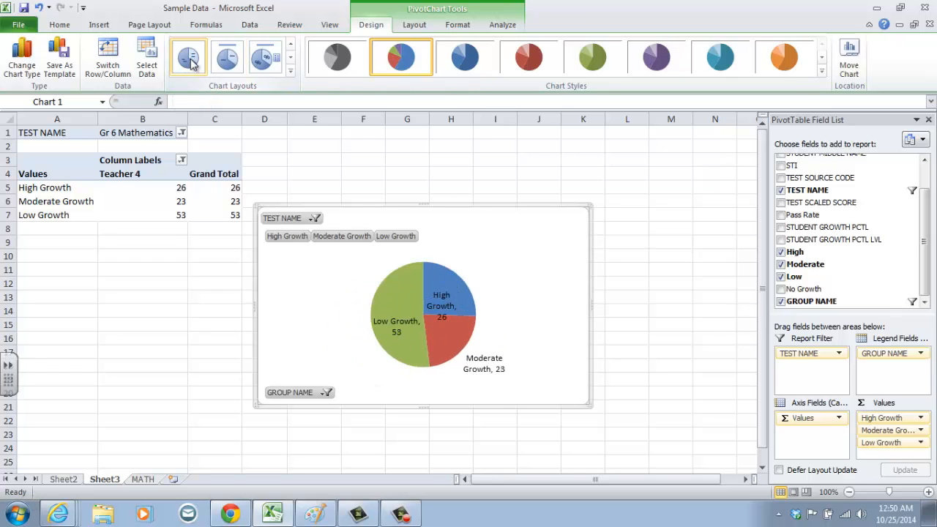
pyautogui.click(262, 63)
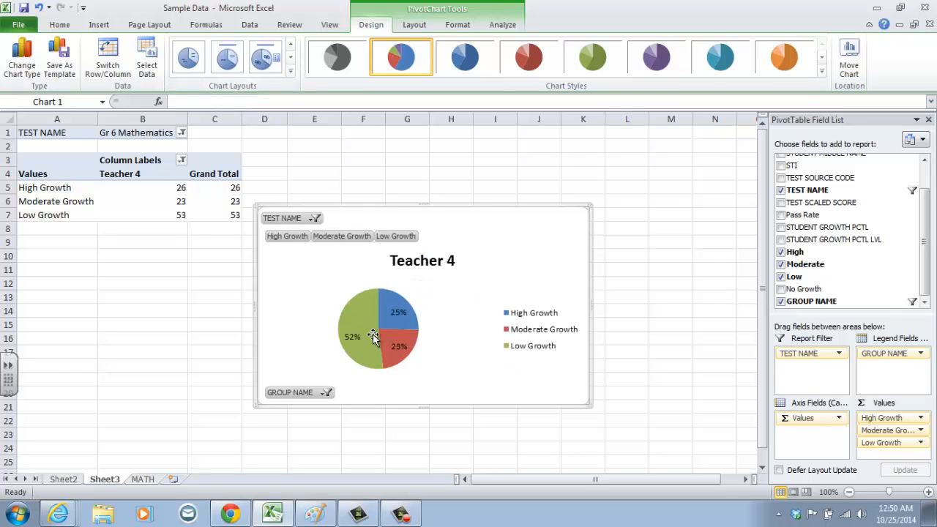
pyautogui.moveTo(375, 337)
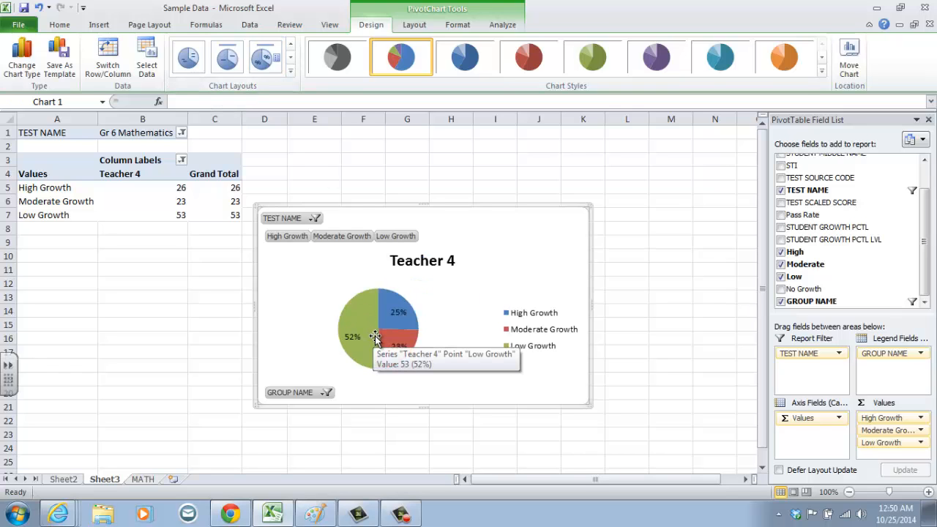